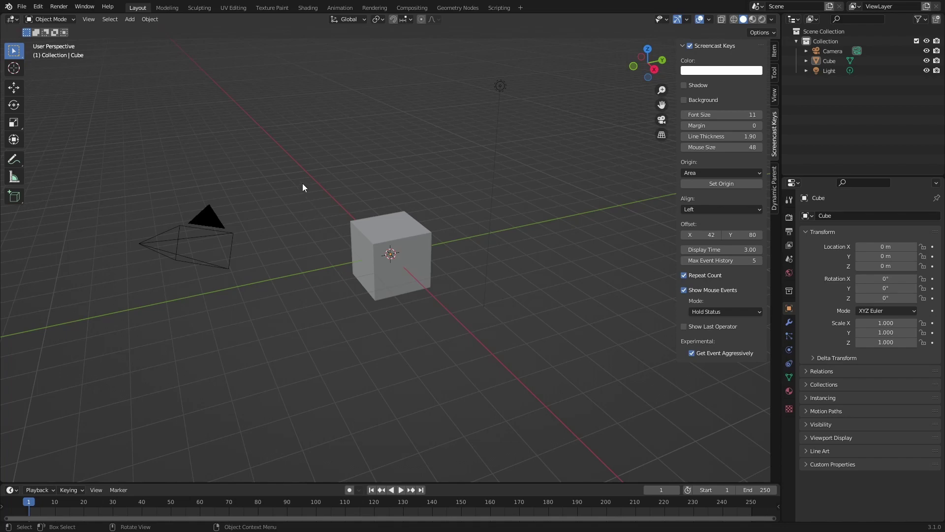
Create a new file from the 2D Animation template and look through its camera
click(22, 5)
mouse_move(34, 18)
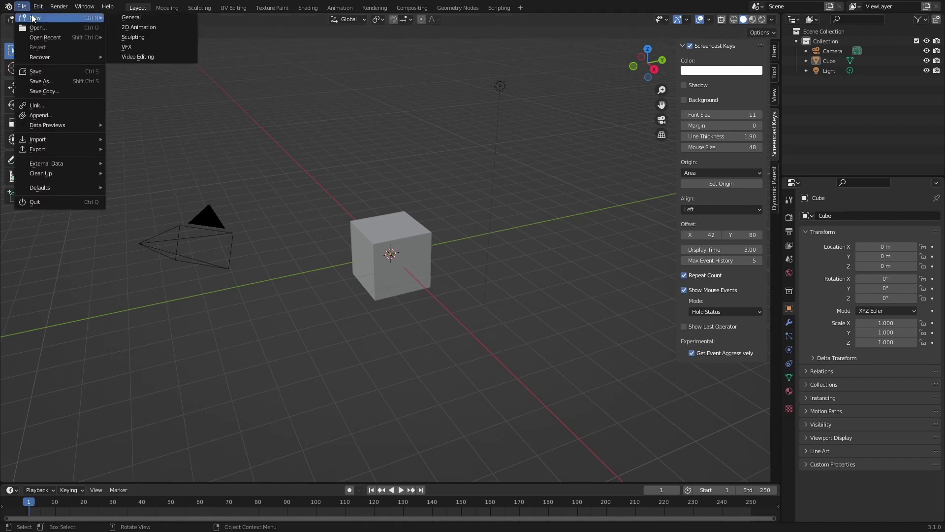
click(146, 27)
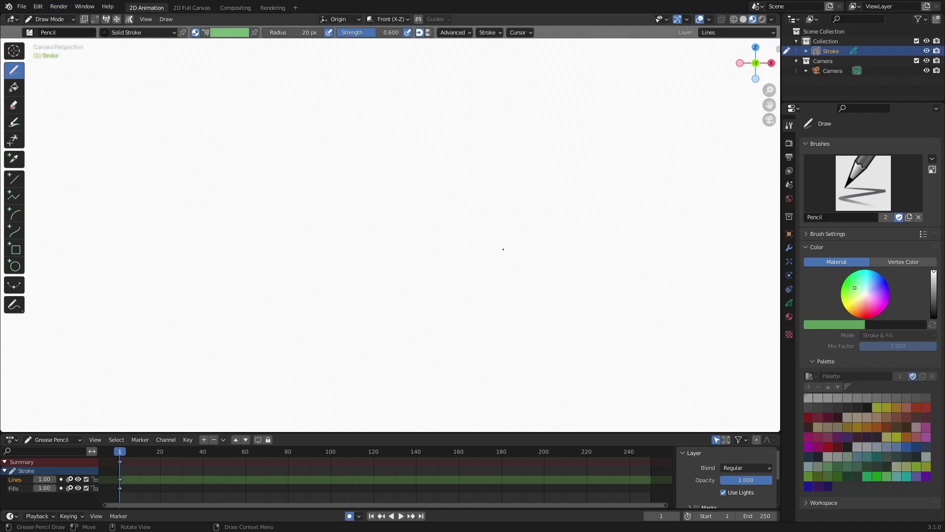
middle_drag(479, 249, 407, 253)
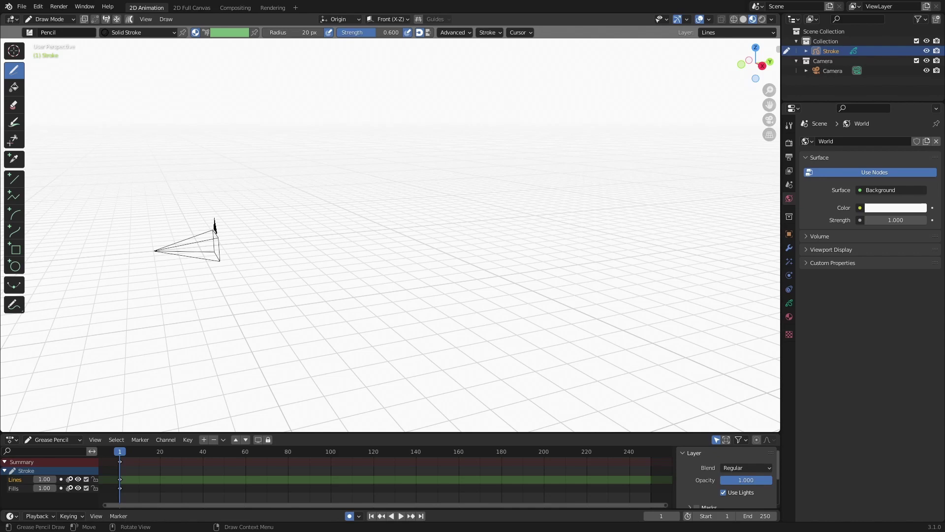
key(KP_0)
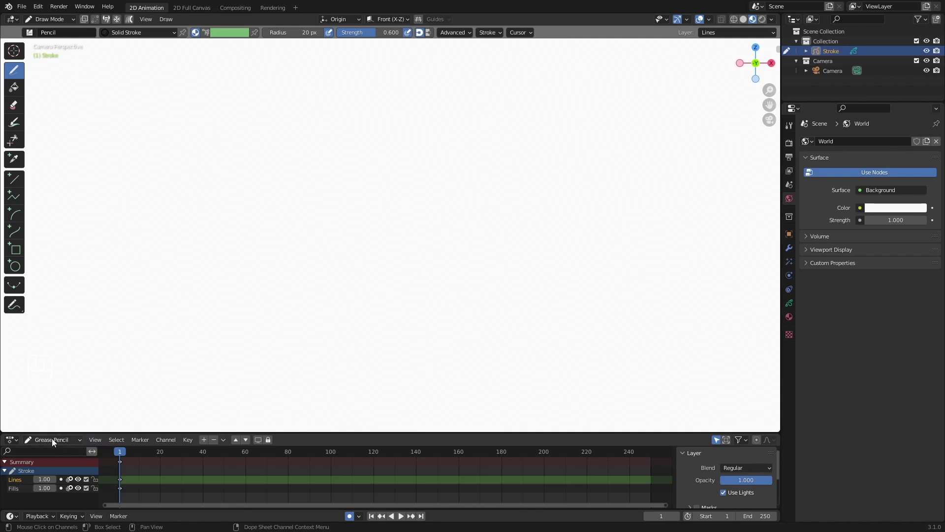
Set the editor below the canvas to a Dope Sheet in Grease Pencil mode, with the playhead at frame 1
click(13, 441)
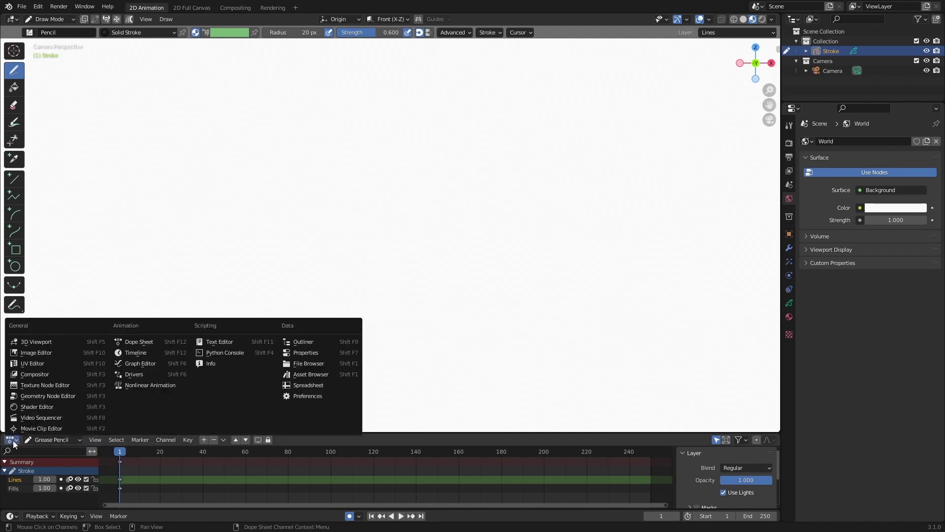
click(14, 443)
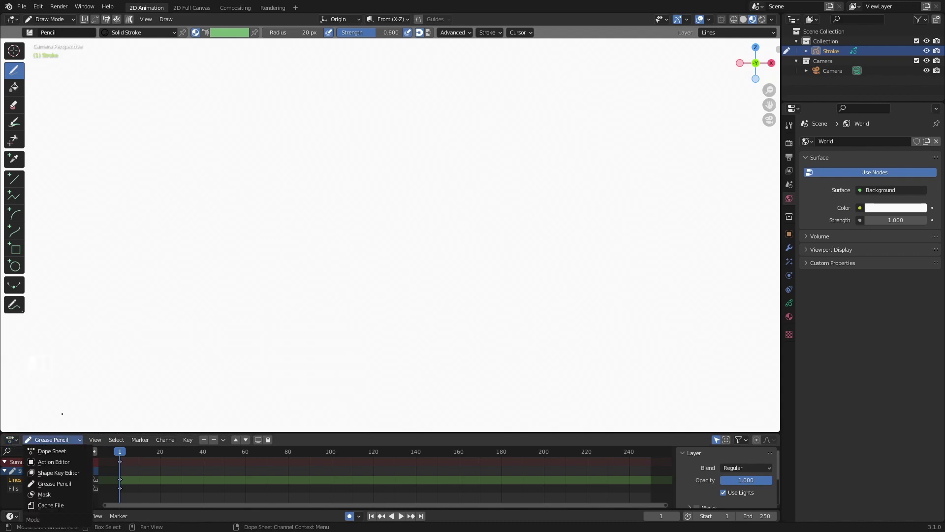
click(13, 441)
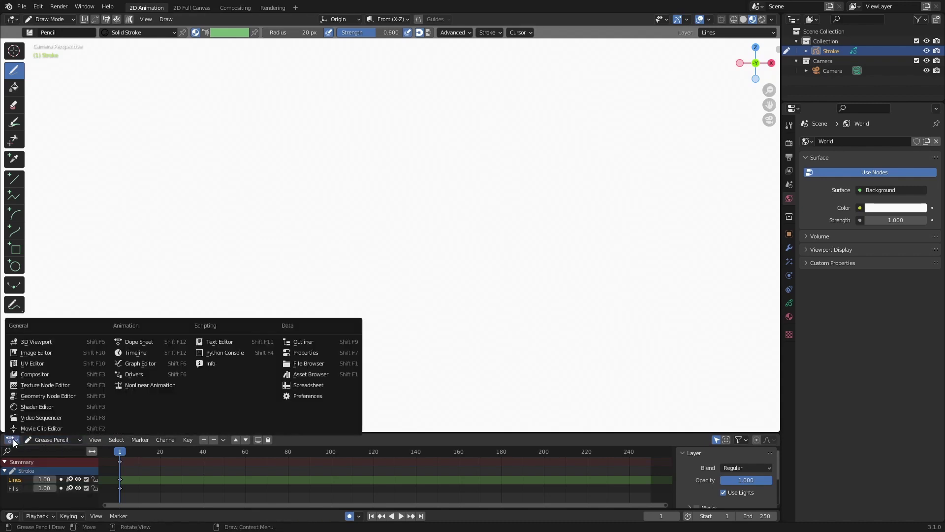
click(131, 344)
click(51, 439)
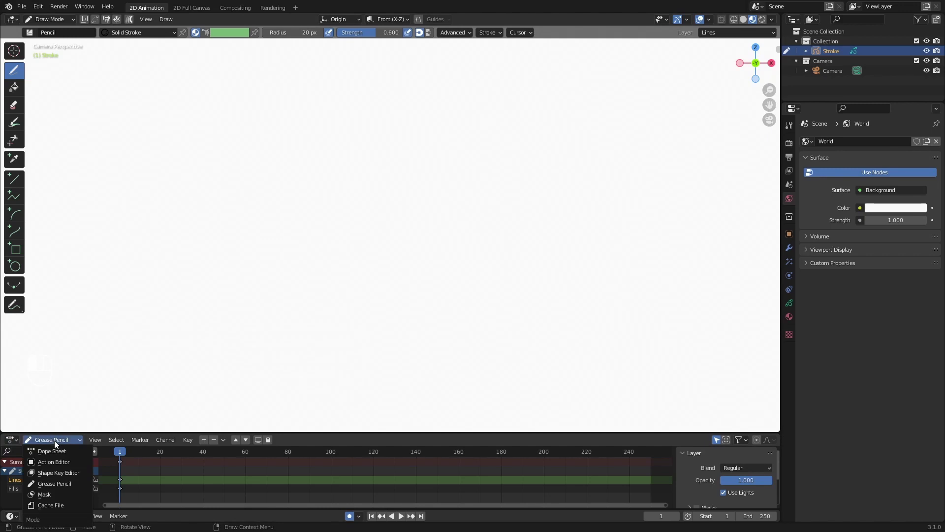
click(60, 485)
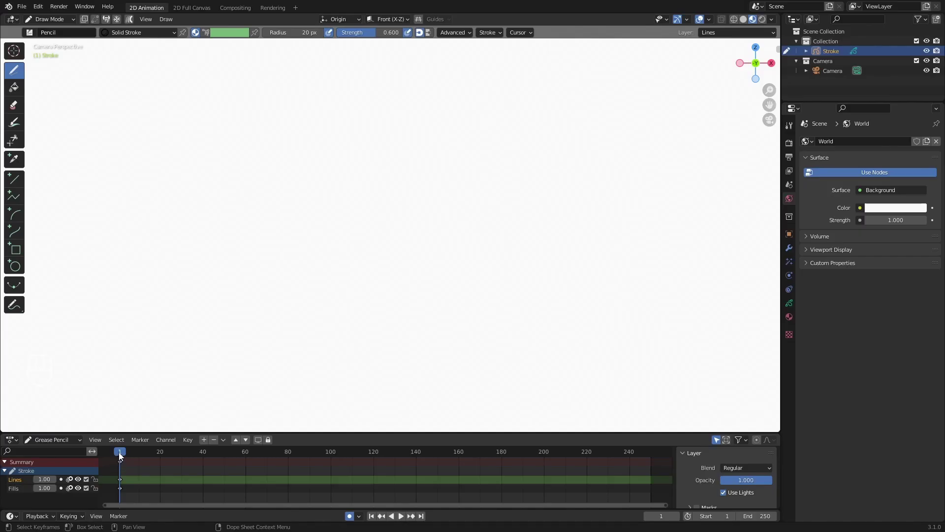
key(space)
click(120, 451)
key(space)
Delete the Fills and Lines layers from the Stroke object's grease pencil data
click(790, 302)
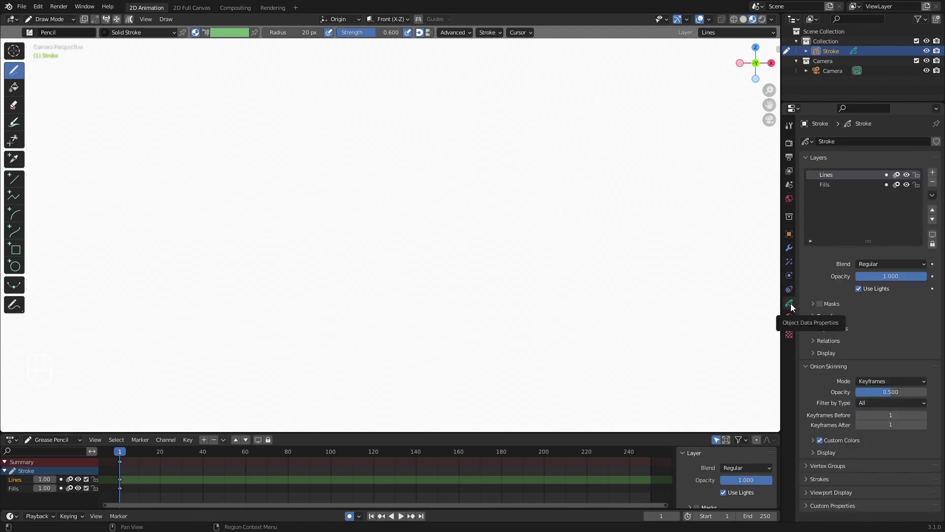
click(833, 187)
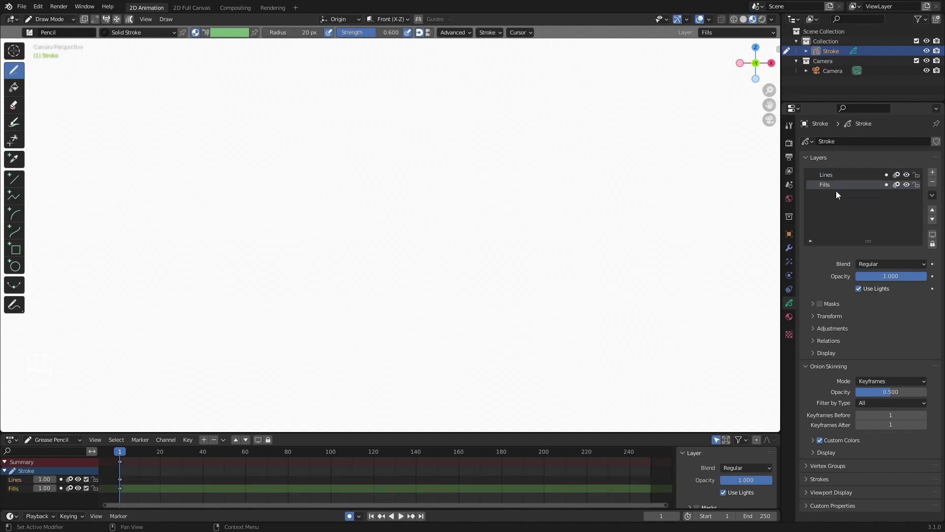
click(932, 182)
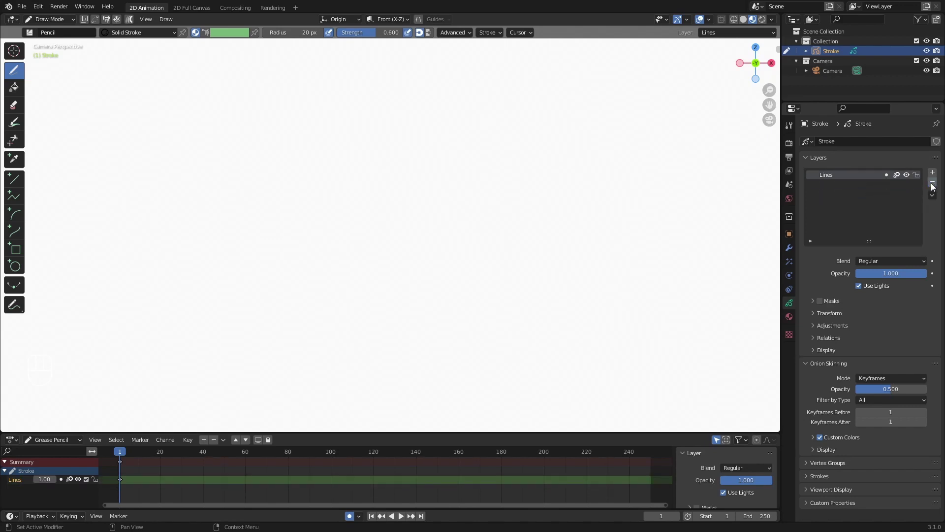
click(933, 183)
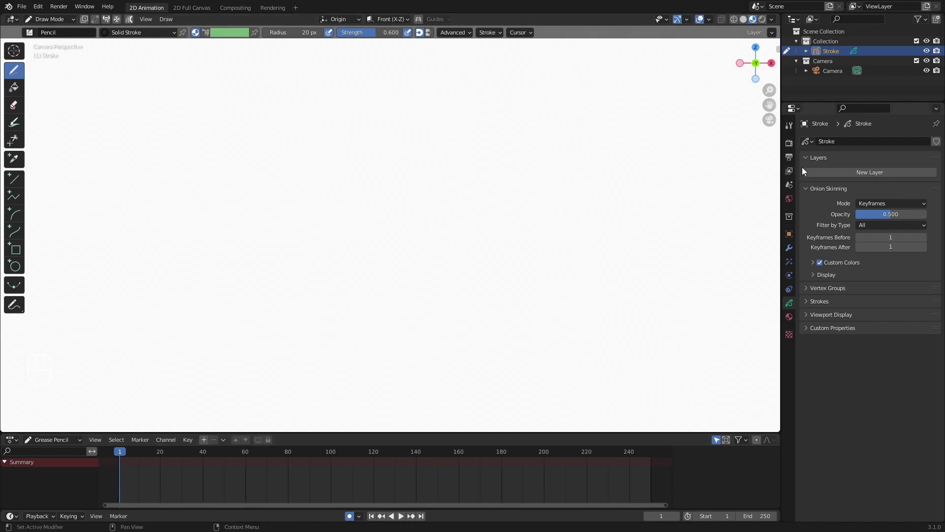
Add a new grease pencil layer and name it BallBounce
click(841, 172)
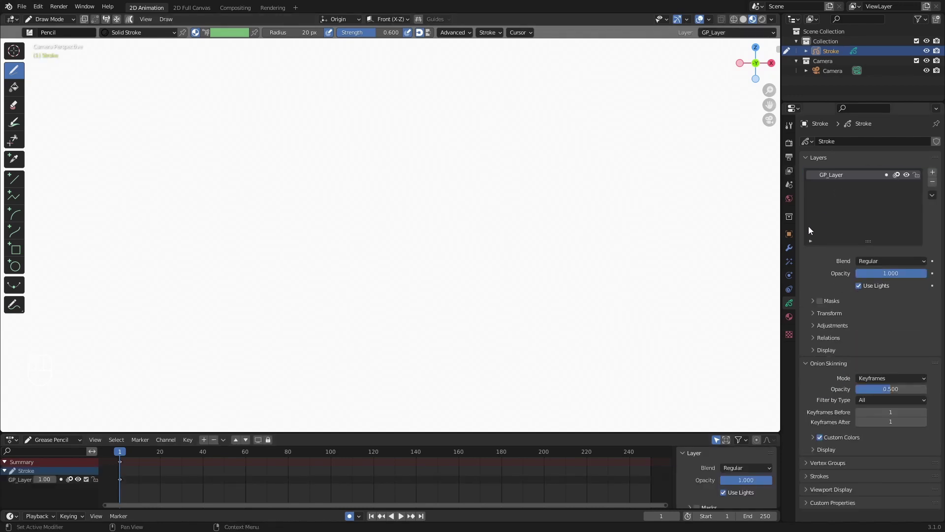
double_click(829, 176)
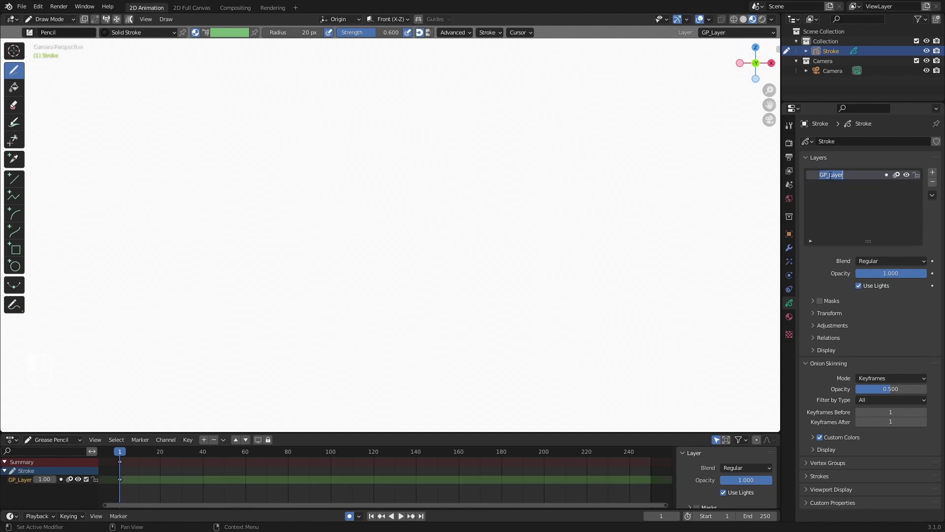
text(BallBounce)
key(Return)
Add a second grease pencil layer above BallBounce and name it Floor
click(932, 172)
click(836, 174)
double_click(836, 174)
text(Floor)
key(Return)
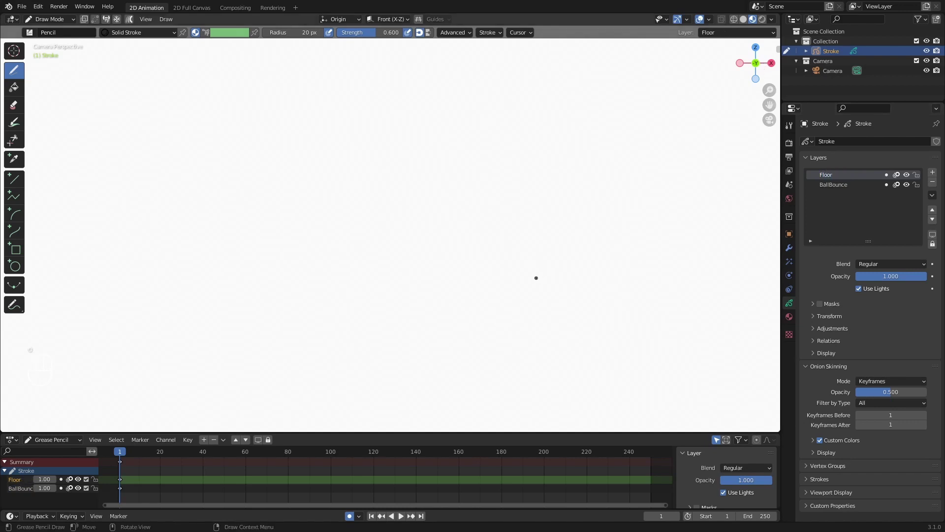
Make the Floor layer active and choose the Line tool
click(17, 487)
click(16, 480)
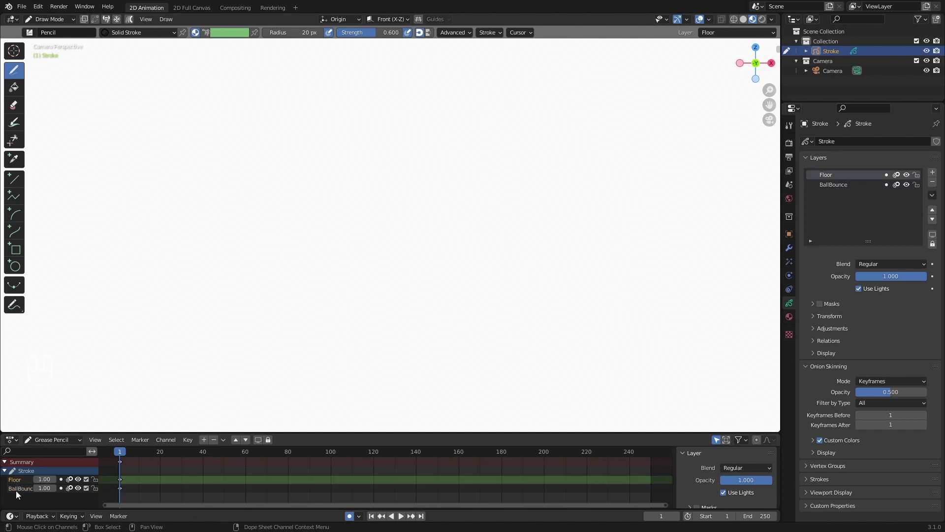
click(14, 183)
drag(92, 342, 556, 337)
shift+drag(608, 339, 675, 346)
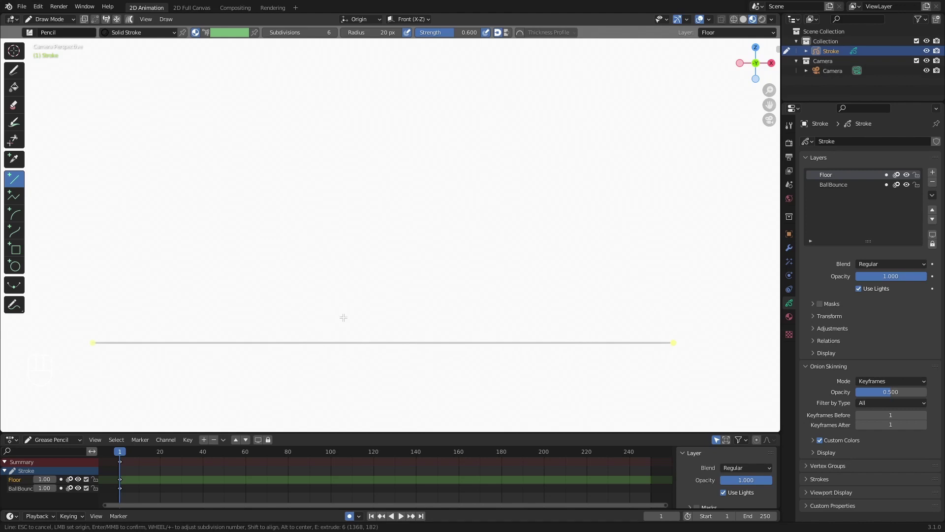
key(ctrl+z)
key(ctrl+z)
key(ctrl+z)
key(Escape)
Raise the stroke strength to 1.000 and draw a long horizontal floor line across the lower part of the canvas
ctrl+scroll(447, 35, up, 4)
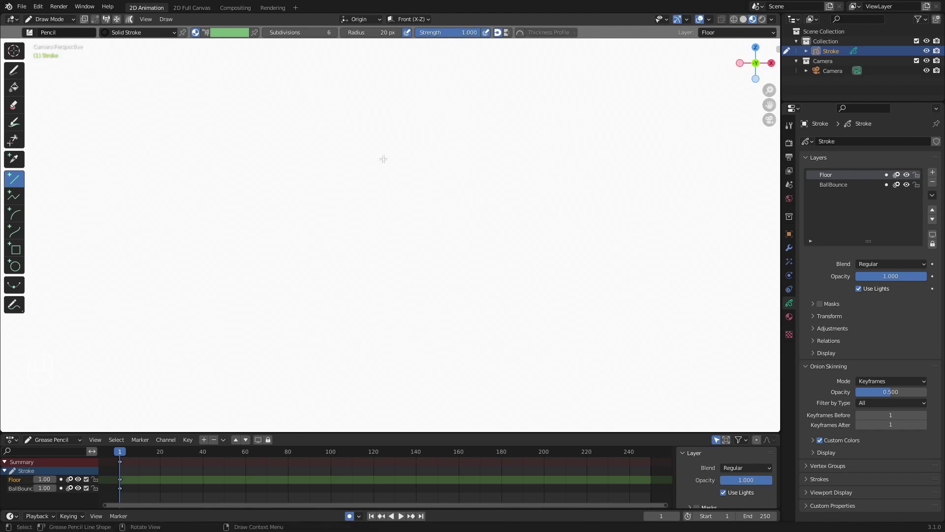
drag(119, 331, 649, 338)
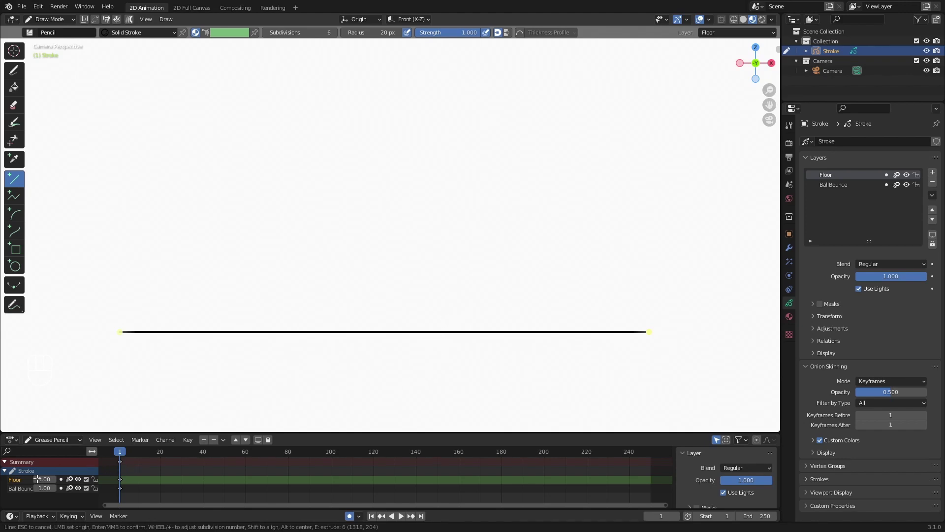
Switch to the BallBounce layer and sketch a small ball near the upper centre of the canvas on frame 1 with the Draw tool
click(17, 489)
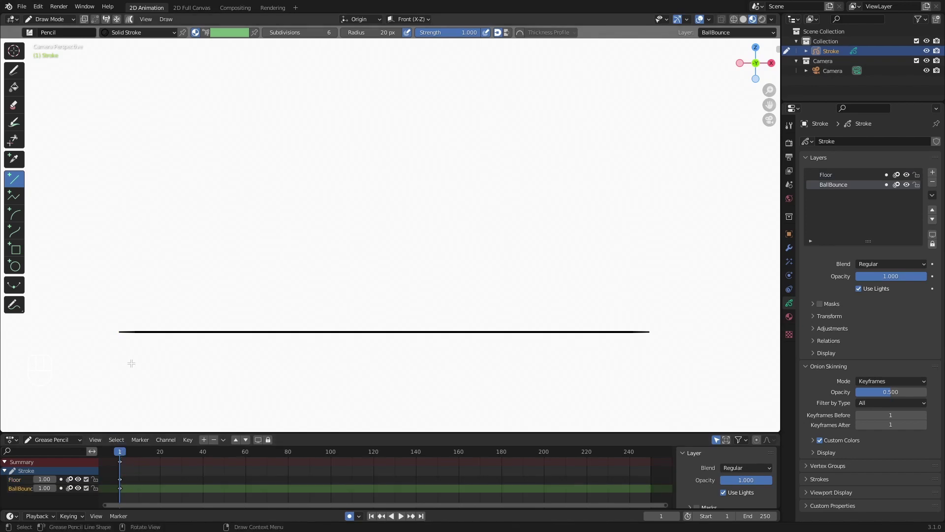
click(14, 71)
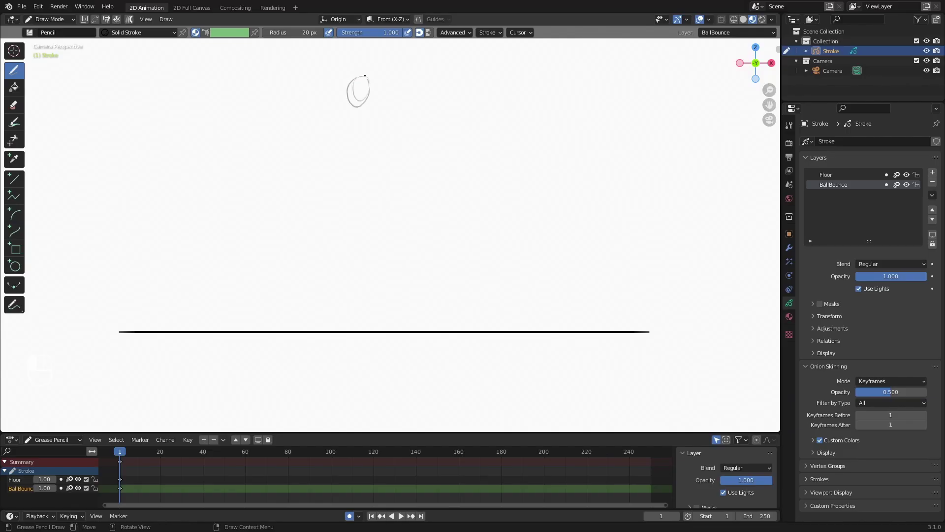
mouse_move(365, 75)
mouse_down()
mouse_move(366, 98)
mouse_move(357, 78)
mouse_up()
alt+scroll(361, 228, down, 1)
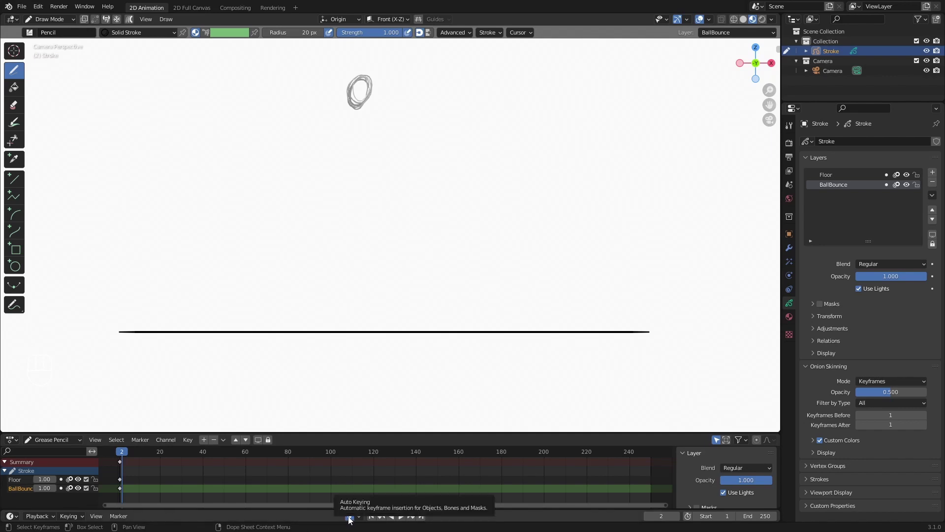
mouse_move(354, 89)
mouse_down()
mouse_move(367, 105)
mouse_move(358, 120)
mouse_up()
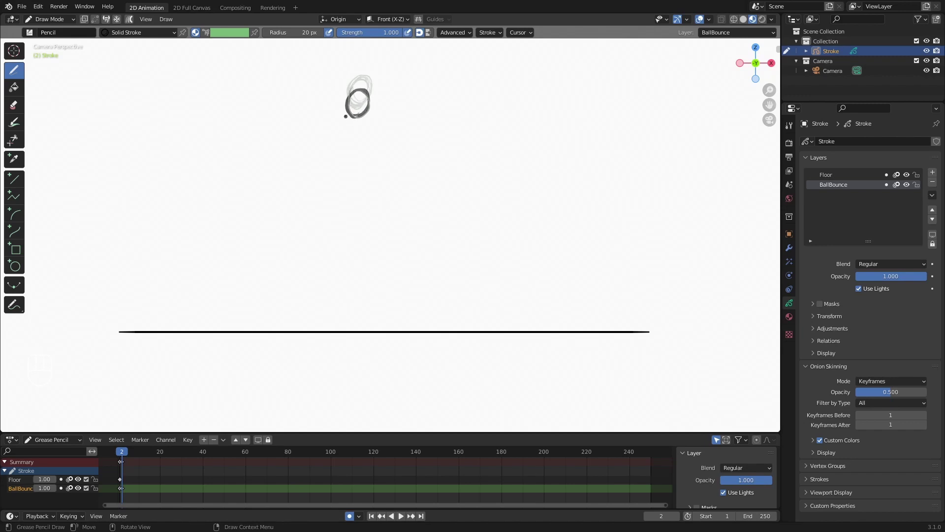
key(ctrl)
key(ctrl+z)
alt+scroll(342, 122, up, 1)
alt+scroll(341, 124, down, 1)
alt+scroll(340, 124, up, 1)
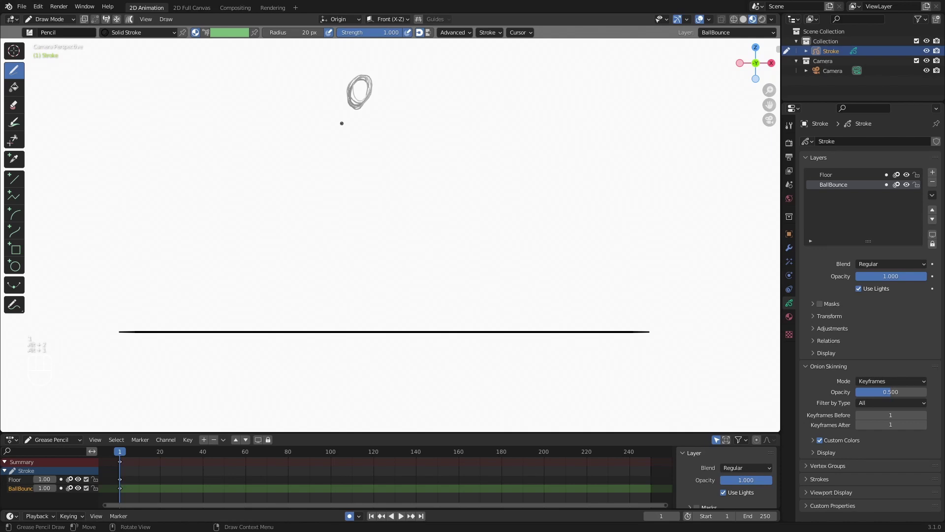
Sketch the ball slightly lower on frame 2 and flip between frames 1 and 2 to compare the drawings
alt+scroll(348, 124, down, 1)
mouse_move(355, 83)
mouse_down()
mouse_move(351, 106)
mouse_move(363, 81)
mouse_move(366, 100)
mouse_move(351, 105)
mouse_up()
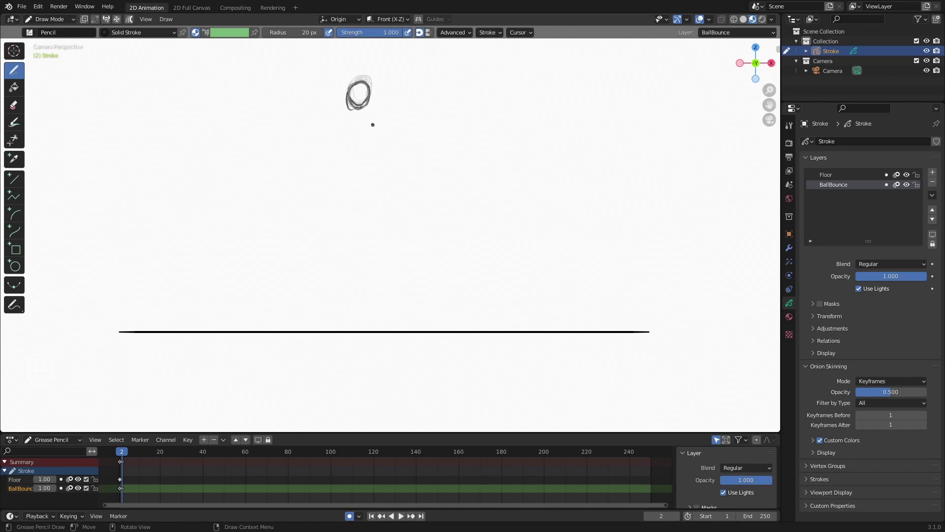
key(alt+1)
key(alt+2)
key(alt+1)
key(alt+2)
key(alt+1)
key(alt+2)
Draw the falling ball on frames 3 to 9, placing it lower on each frame with gradually wider spacing
key(alt+2)
key(alt+2)
mouse_move(350, 96)
mouse_down()
mouse_move(347, 120)
mouse_move(371, 111)
mouse_move(361, 101)
mouse_move(346, 116)
mouse_move(367, 120)
mouse_move(362, 100)
mouse_move(345, 113)
mouse_move(367, 108)
mouse_move(351, 126)
mouse_move(350, 116)
mouse_move(359, 137)
mouse_move(354, 114)
mouse_move(345, 127)
mouse_move(347, 149)
mouse_move(369, 138)
mouse_move(355, 127)
mouse_move(345, 144)
mouse_move(345, 189)
mouse_move(362, 173)
mouse_move(345, 173)
mouse_move(358, 204)
mouse_up()
key(alt+2)
key(alt+2)
key(alt+2)
key(alt+2)
key(alt+2)
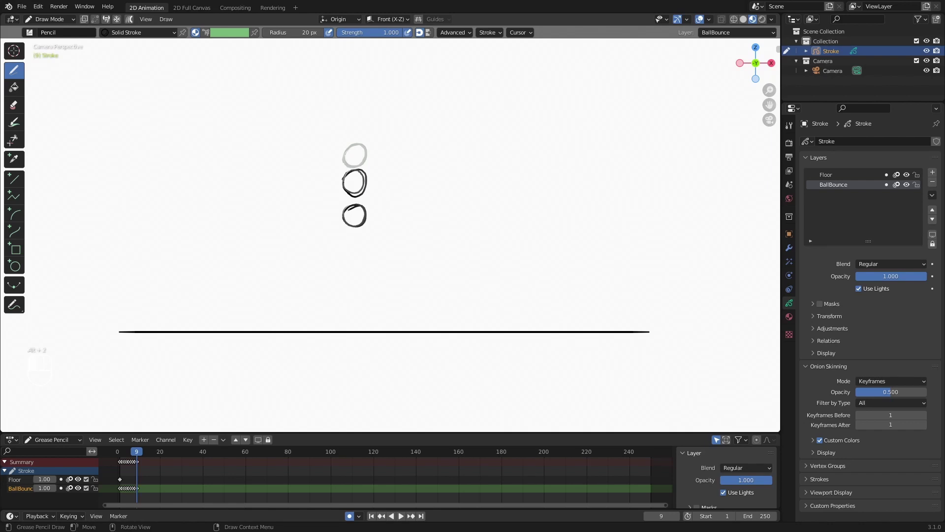
Draw the ball on frames 10 and 11, continuing its fall toward the floor line
key(alt+2)
mouse_move(348, 242)
mouse_down()
mouse_move(358, 255)
mouse_move(345, 242)
mouse_move(364, 247)
mouse_up()
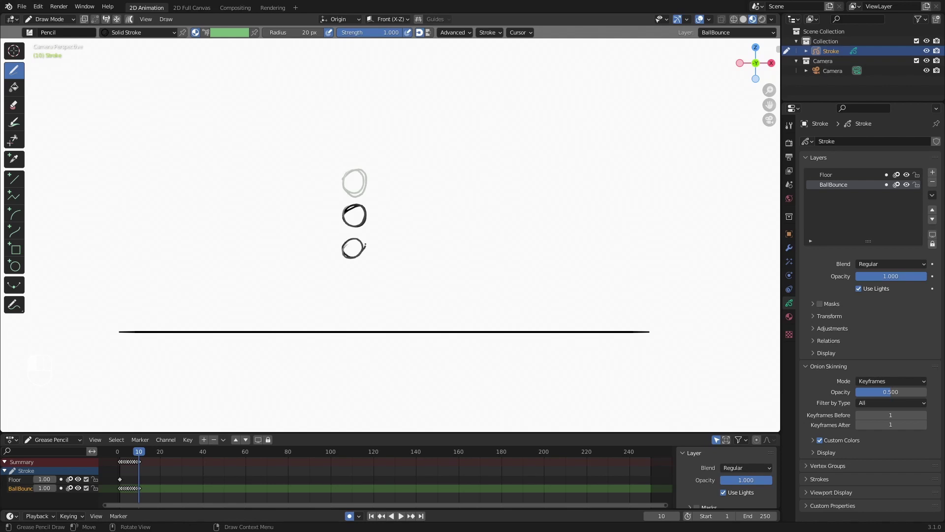
key(alt+2)
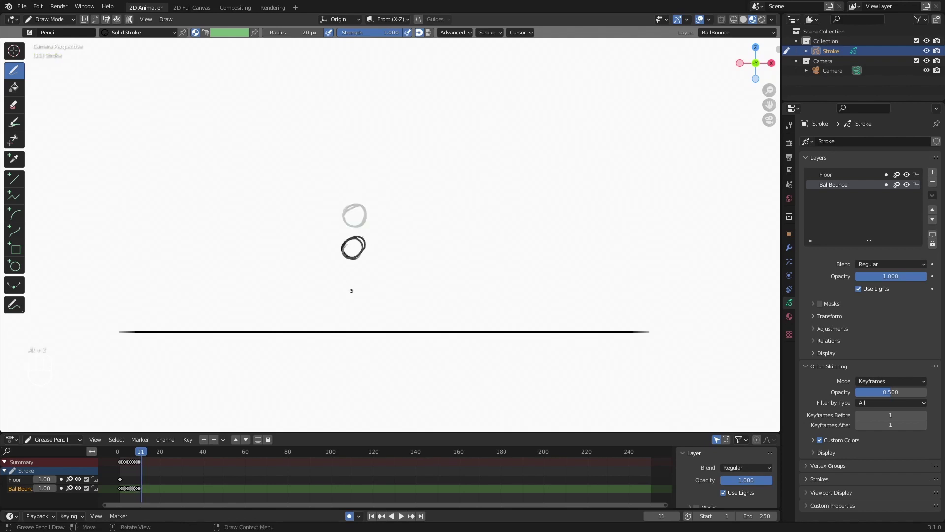
mouse_move(351, 297)
mouse_down()
mouse_move(347, 277)
mouse_move(359, 278)
mouse_move(347, 280)
mouse_up()
Sketch a narrow, vertically stretched ball just above the floor line on frame 12 and compare it with frame 11
key(alt+2)
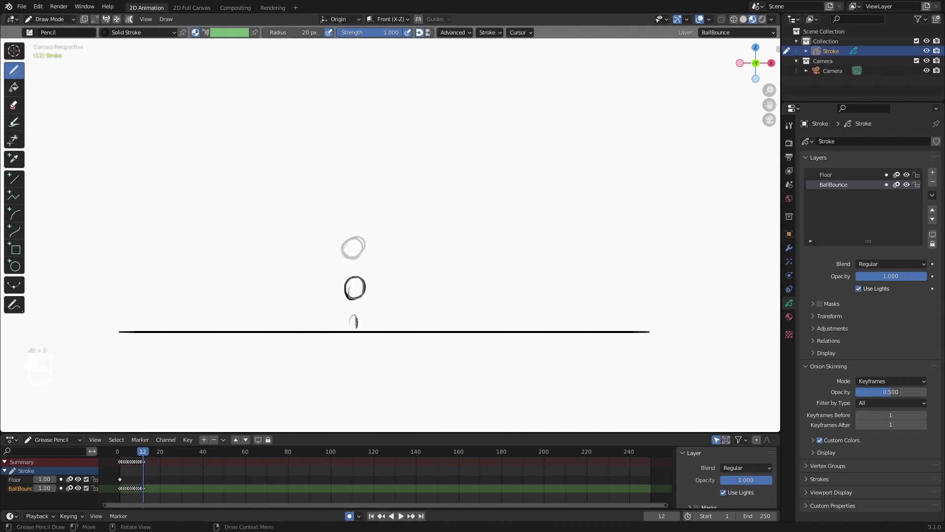
drag(349, 323, 359, 318)
key(alt+1)
key(alt+2)
key(alt+1)
key(alt+2)
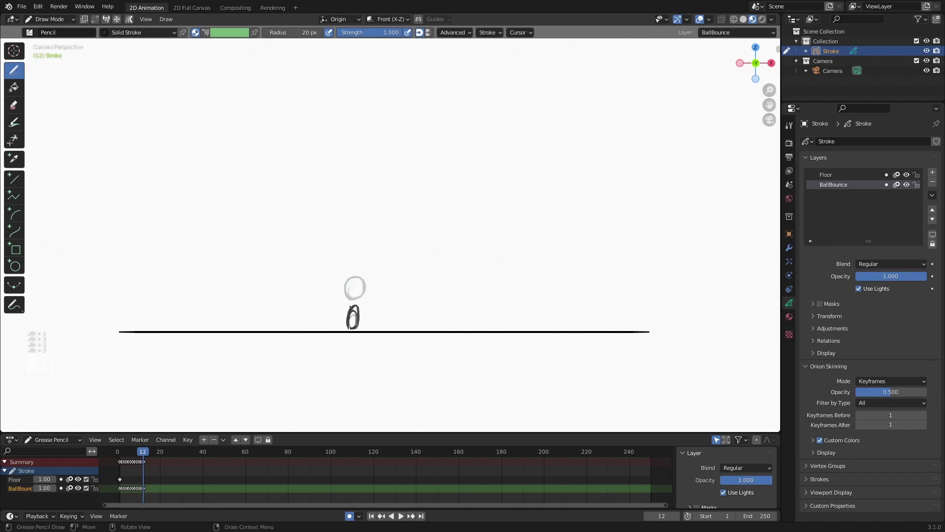
Undo the last strokes of the stretched ball on frame 12 and sketch a flattened ball on the floor line on frame 13
key(ctrl+z)
key(ctrl+z)
key(alt+1)
key(alt+2)
key(alt+2)
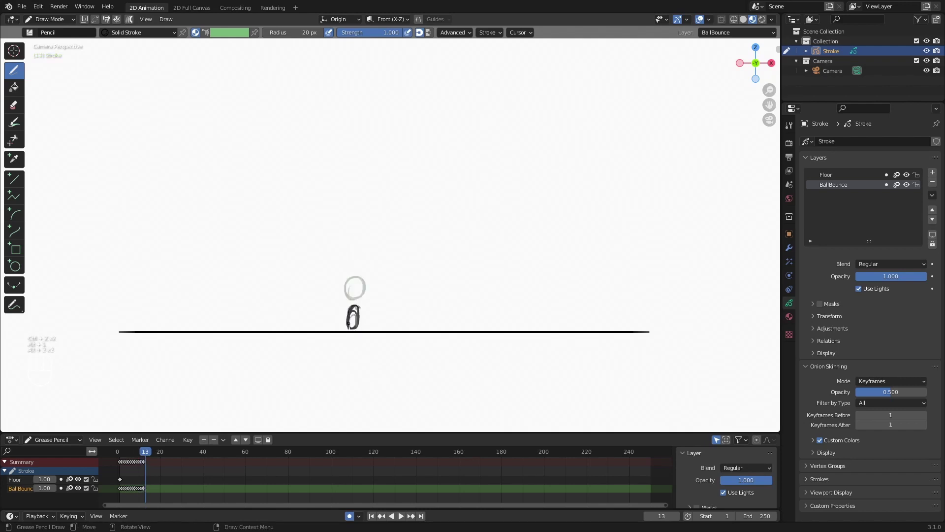
key(ctrl+z)
Flip back and forth through the drawn frames up to frame 13 to check the ball's falling motion
key(alt+1)
key(alt+2)
key(alt+1)
key(alt+1)
key(alt+1)
key(alt+1)
key(alt+2)
key(alt+2)
key(alt+2)
key(alt+1)
key(alt+1)
key(alt+1)
key(alt+1)
key(alt+1)
key(alt+1)
key(alt+1)
key(alt+1)
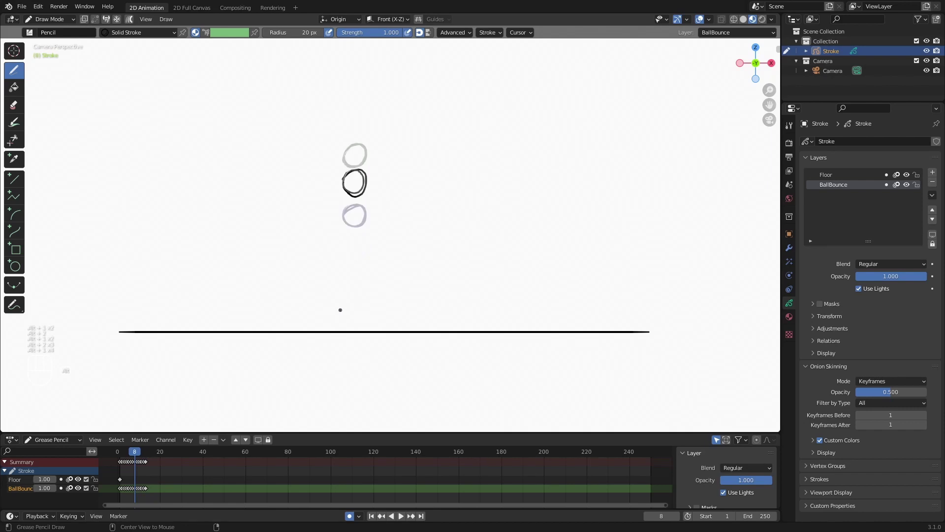
key(alt+1)
key(alt+1)
key(alt+1)
key(alt+2)
key(alt+2)
key(alt+2)
key(alt+2)
key(alt+2)
key(alt+2)
key(alt+2)
key(alt+2)
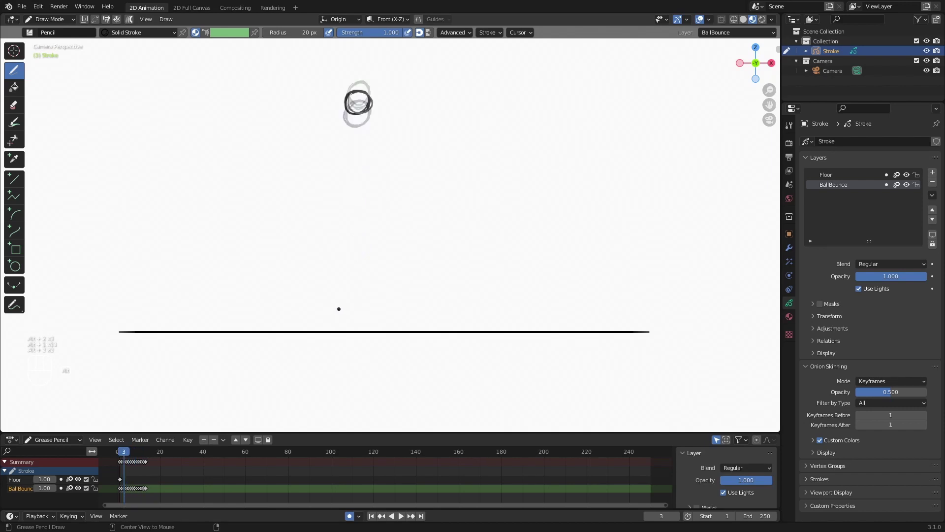
key(alt+2)
key(alt+2)
key(alt+2)
key(alt+2)
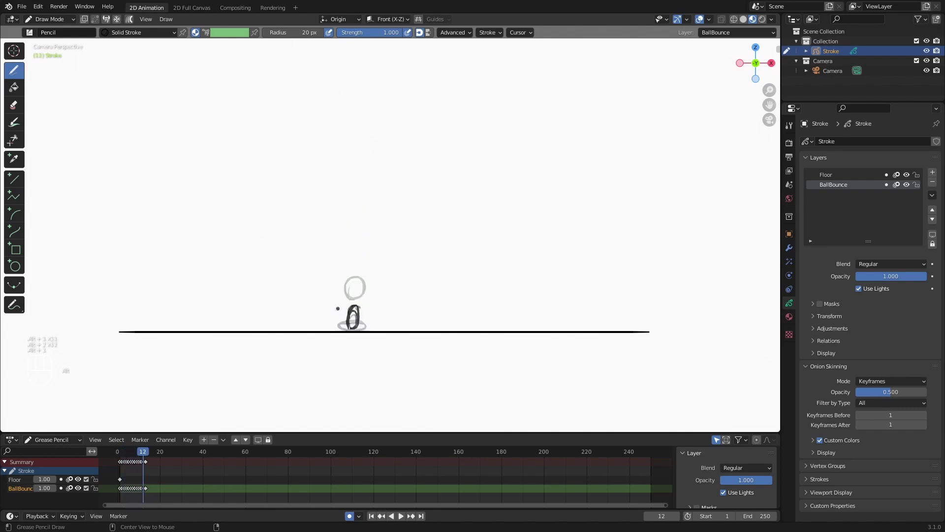
Step back through the ball drawings toward the first frame and forward to frame 14 to review the fall's spacing
key(alt+1)
key(alt+1)
key(alt+1)
key(alt+1)
key(alt+1)
key(alt+1)
key(alt+1)
key(alt+1)
key(alt+1)
key(alt+1)
key(alt+1)
key(alt+1)
key(alt+2)
key(alt+2)
key(alt+2)
key(alt+2)
key(alt+2)
key(alt+2)
key(alt+1)
key(alt+1)
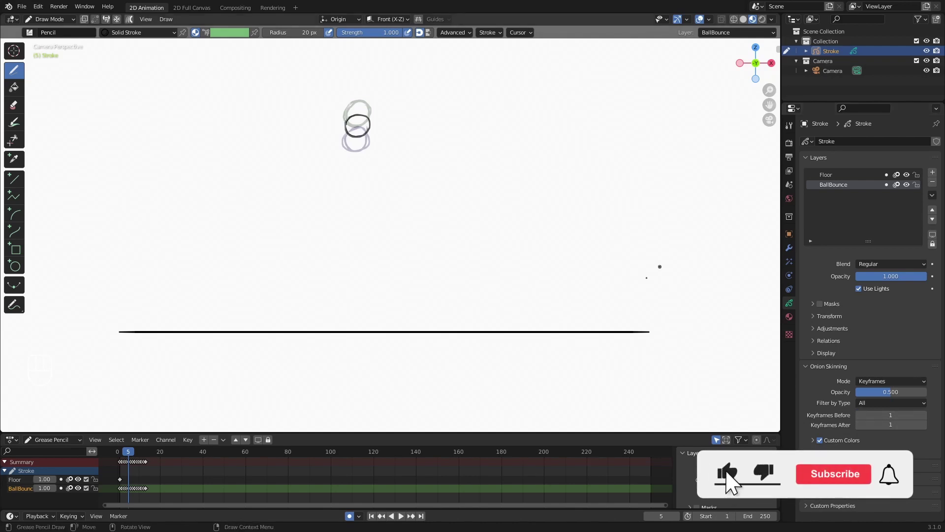
alt+scroll(441, 238, down, 7)
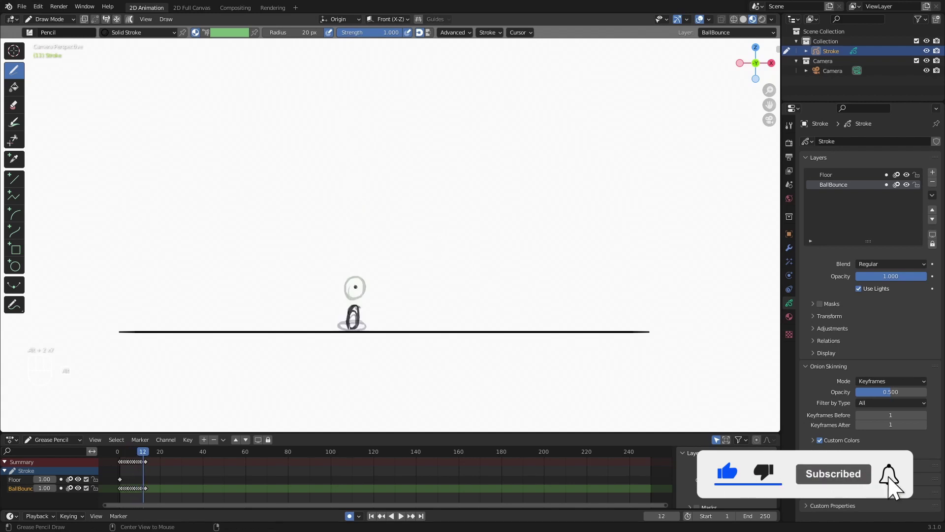
alt+scroll(349, 330, down, 2)
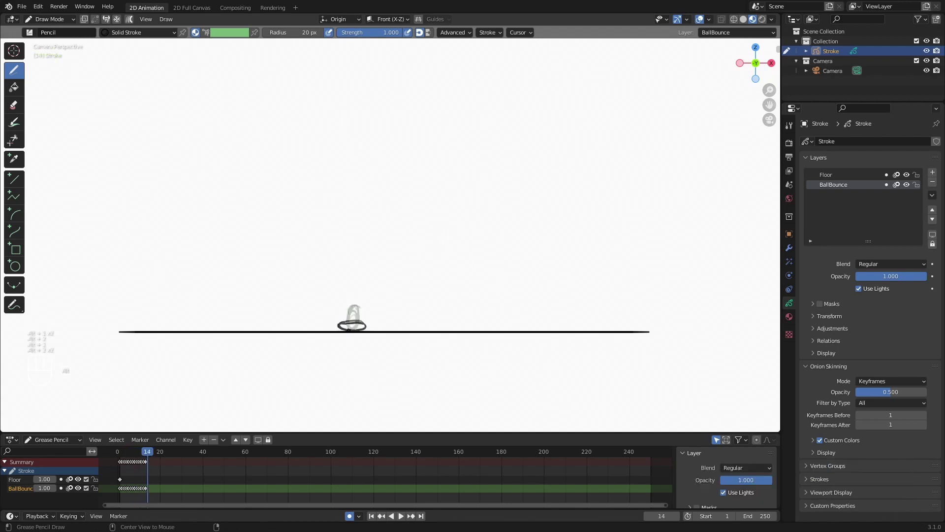
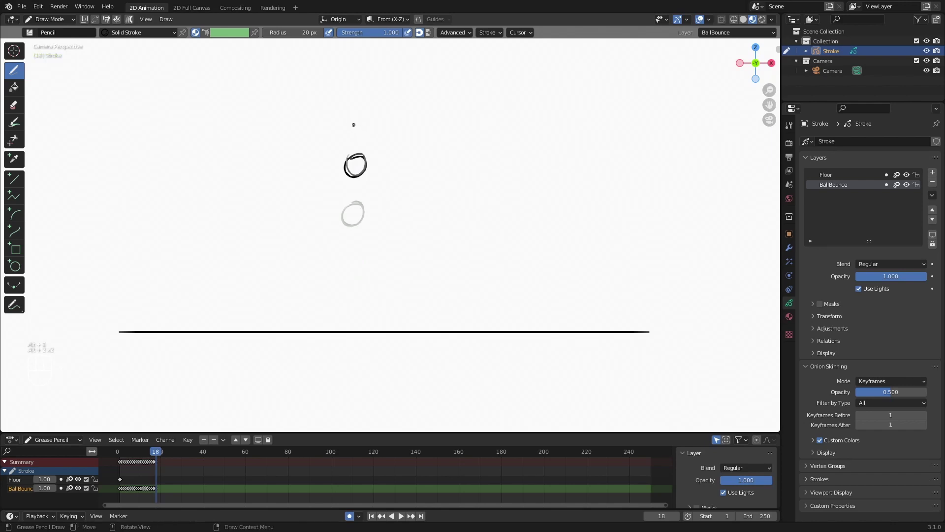
Draw the rising ball on frame 18 a little above the one on frame 17 and compare the neighbouring frames
key(alt+1)
key(alt+2)
key(alt+1)
key(alt+2)
key(alt+1)
key(alt+1)
key(alt+2)
key(alt+2)
key(alt+1)
key(alt+1)
key(alt+2)
key(alt+1)
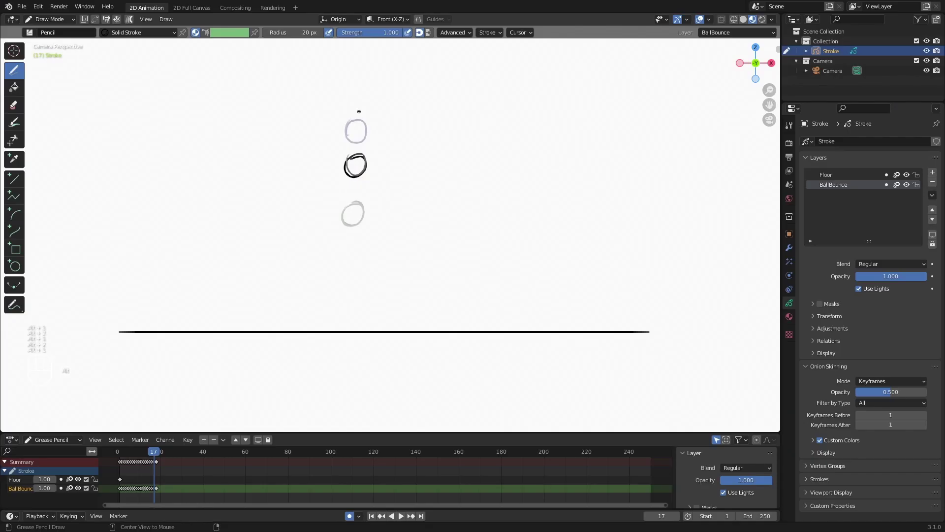
Check the rebound frames and draw the ball progressively higher on frames 19 to 22, undoing a stray stroke on frame 19
alt+scroll(359, 111, up, 5)
alt+scroll(355, 111, up, 4)
alt+scroll(356, 111, down, 4)
alt+scroll(353, 105, up, 3)
alt+scroll(357, 110, down, 1)
alt+scroll(354, 111, down, 1)
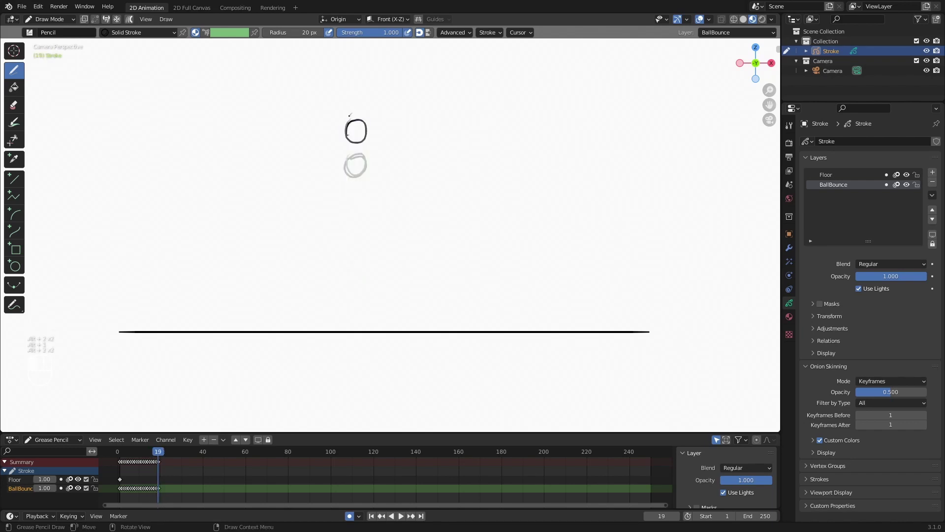
key(ctrl+z)
alt+scroll(365, 114, down, 1)
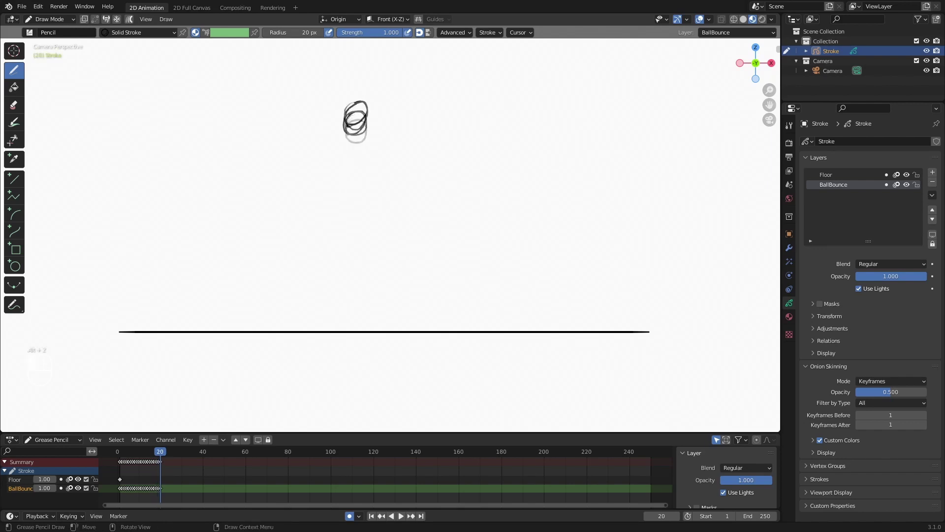
alt+scroll(355, 102, down, 1)
drag(343, 110, 361, 95)
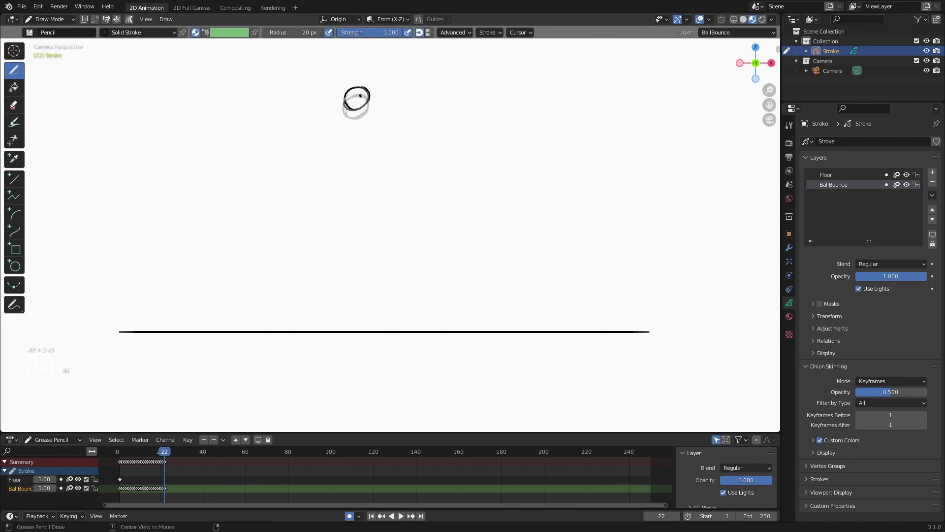
Return to the start of the timeline and play the complete ball bounce
alt+scroll(359, 91, up, 7)
alt+scroll(138, 455, up, 12)
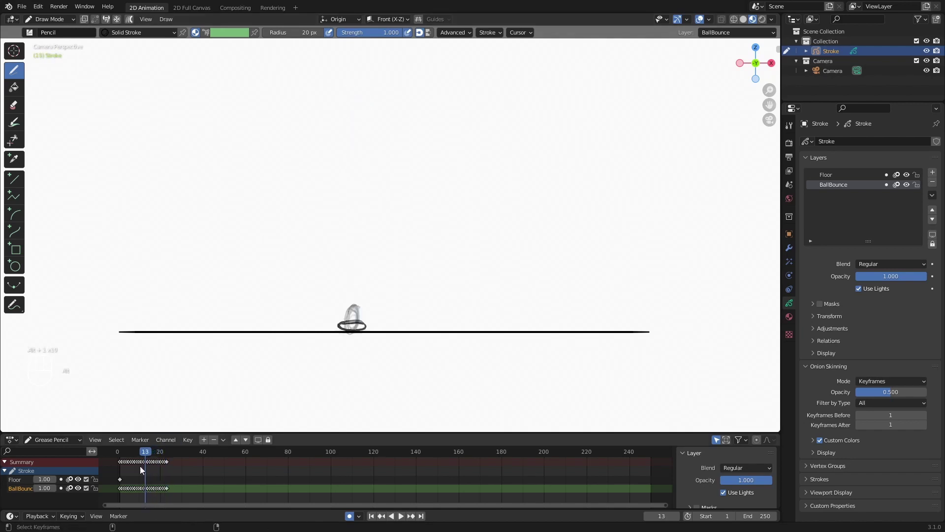
alt+scroll(132, 453, up, 9)
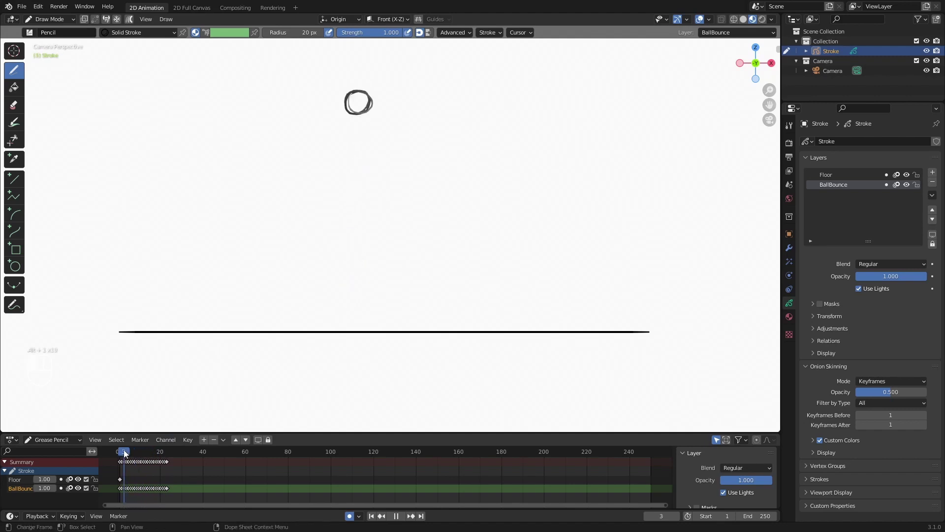
key(space)
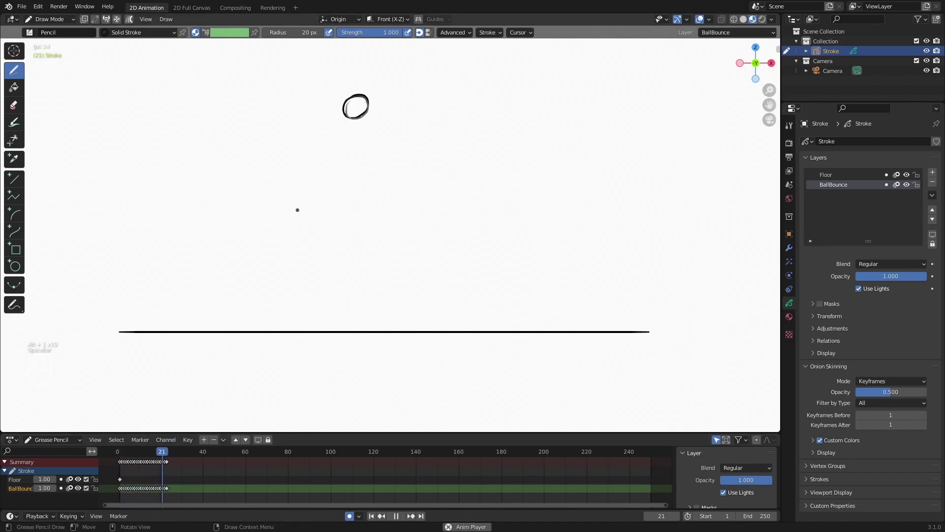
key(shift+Left)
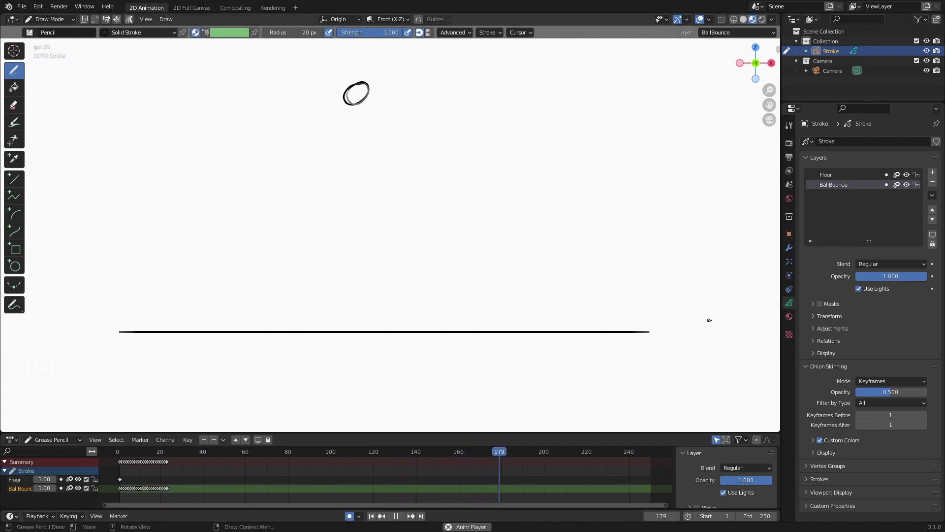
Stop playback, display the material settings and set the animation's end frame to 34
click(789, 316)
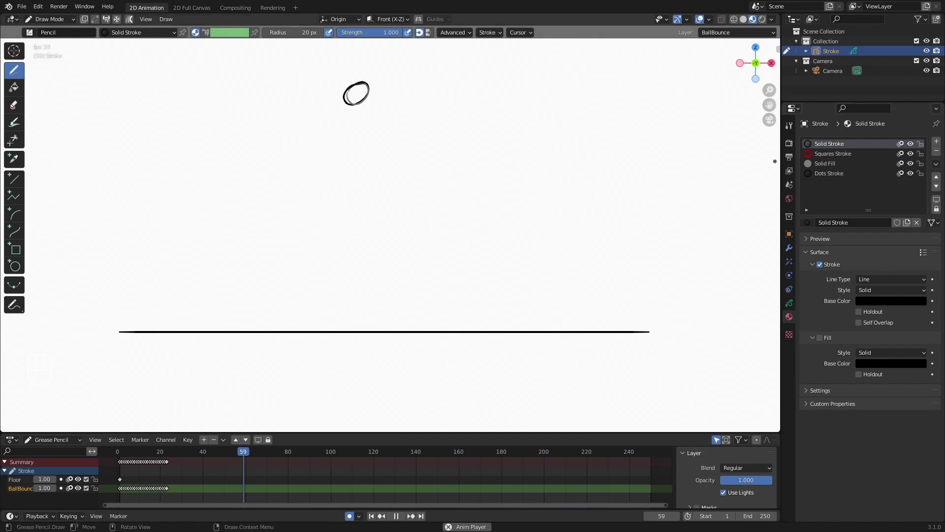
key(Escape)
double_click(49, 32)
click(29, 32)
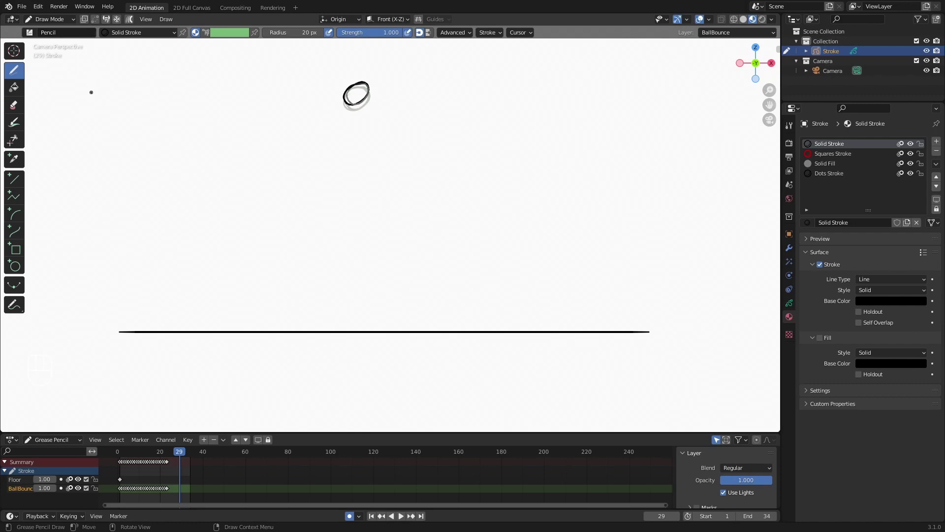
Play the shortened frame range and step back and forth between individual frames to check the bounce
key(space)
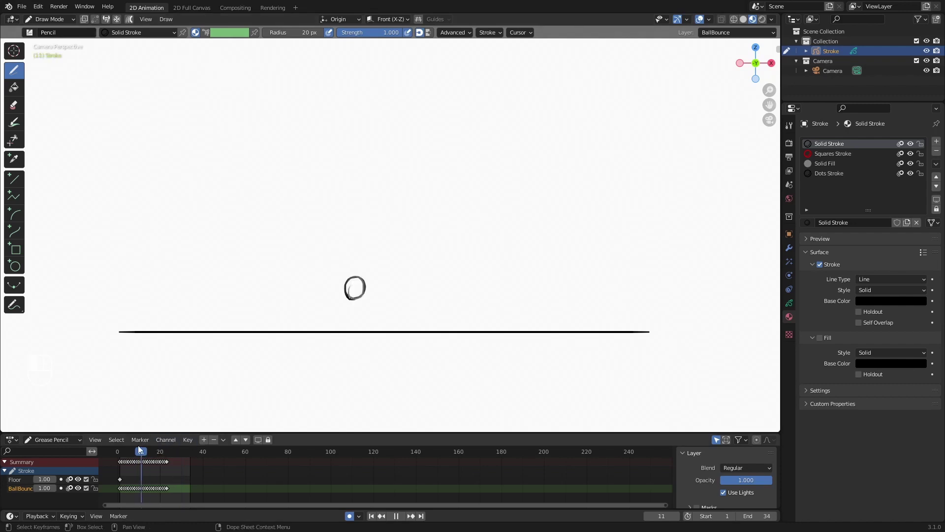
key(space)
key(Right)
key(Left)
key(Right)
Delete all the ball keyframes from the BallBounce layer and return to frame 1
drag(173, 490, 117, 461)
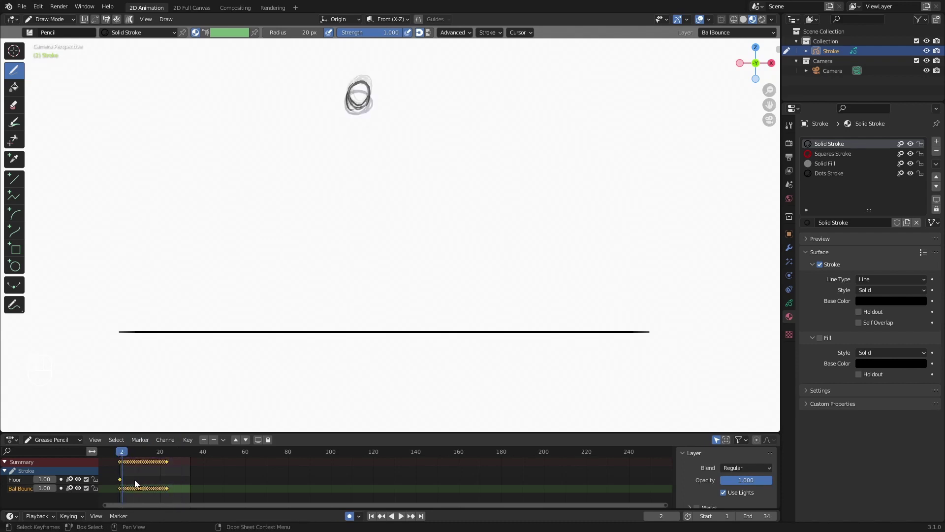
key(x)
click(140, 477)
click(120, 451)
key(space)
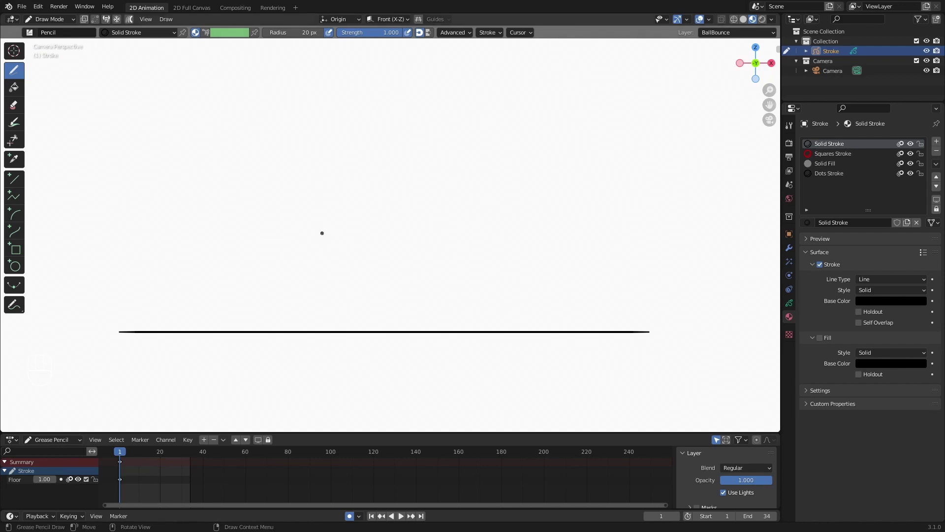
Select the Pen brush and draw a clean single-stroke ball high above the floor line on frame 1 of the BallBounce layer
click(789, 302)
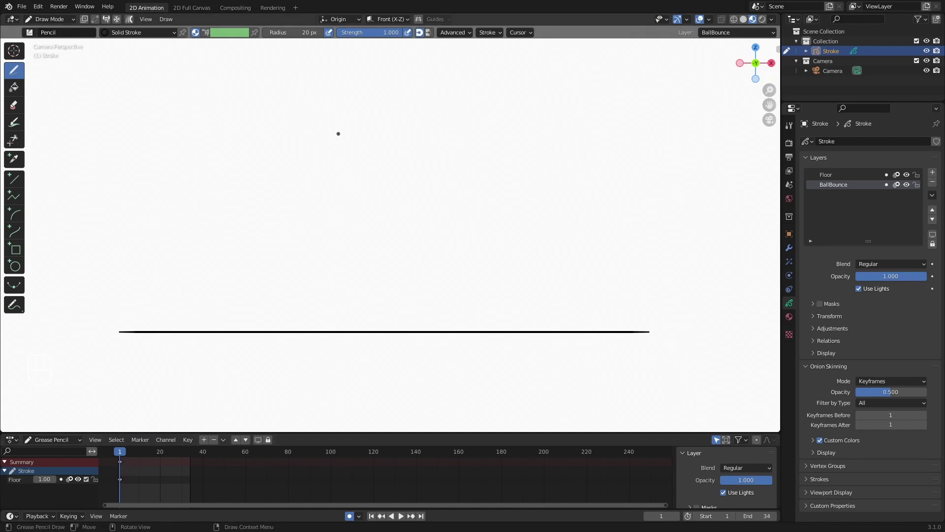
click(28, 33)
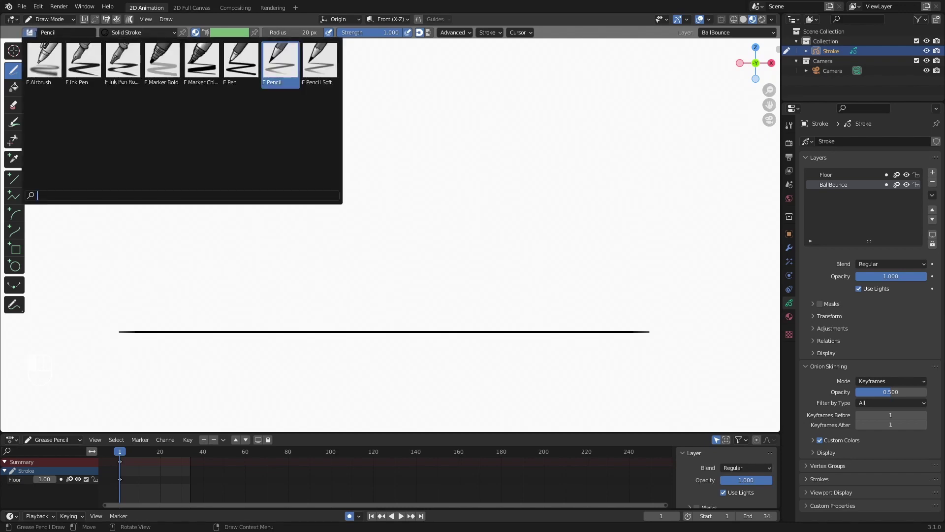
click(238, 66)
drag(362, 101, 351, 106)
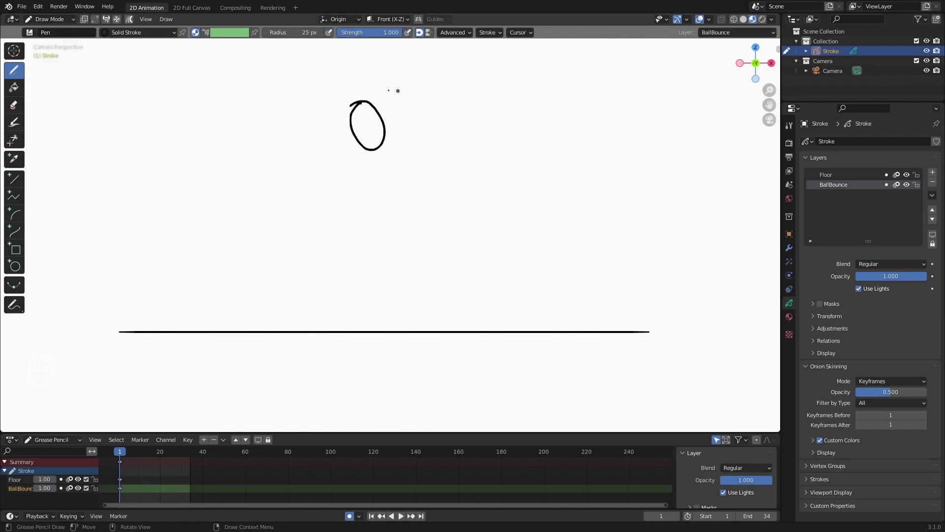
key(ctrl+z)
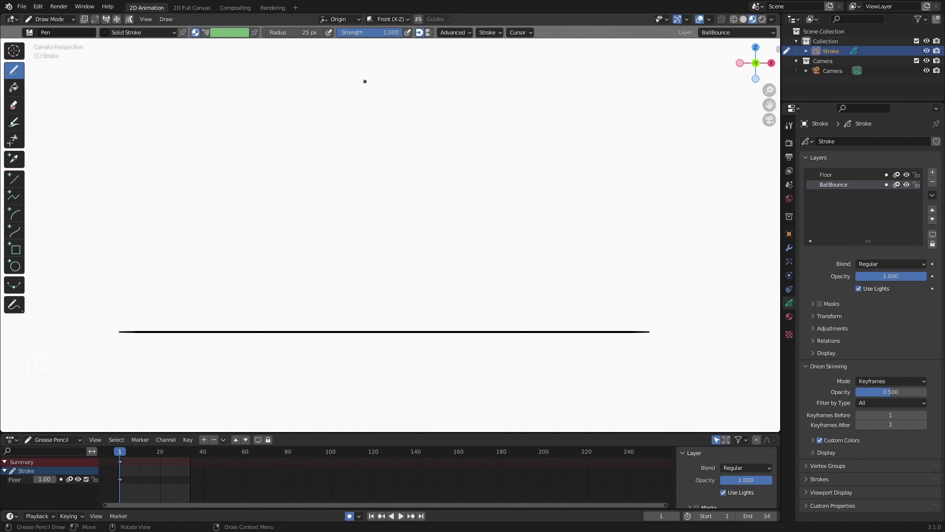
mouse_move(358, 83)
mouse_down()
mouse_move(366, 110)
mouse_move(383, 97)
mouse_move(372, 82)
mouse_up()
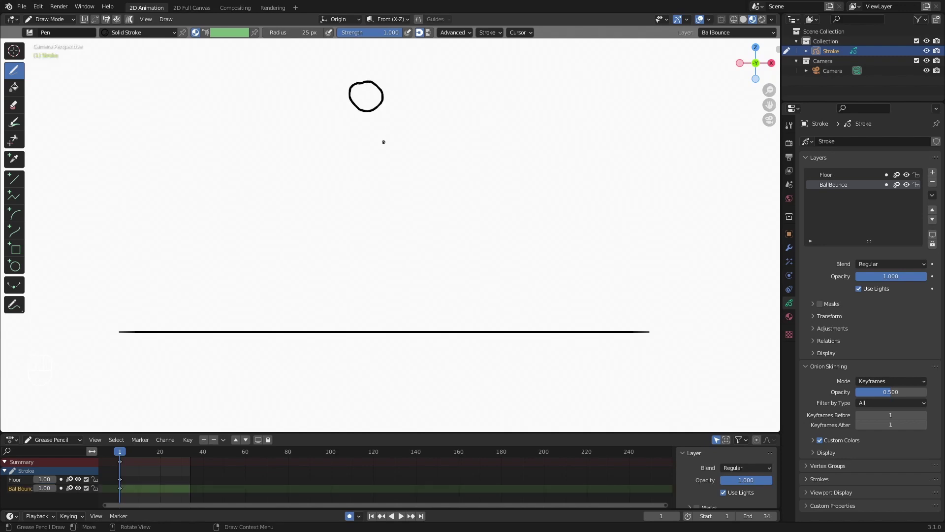
Draw a single-stroke ball resting on the floor line on frame 10 and compare it with the ball on frame 1
alt+scroll(376, 134, down, 2)
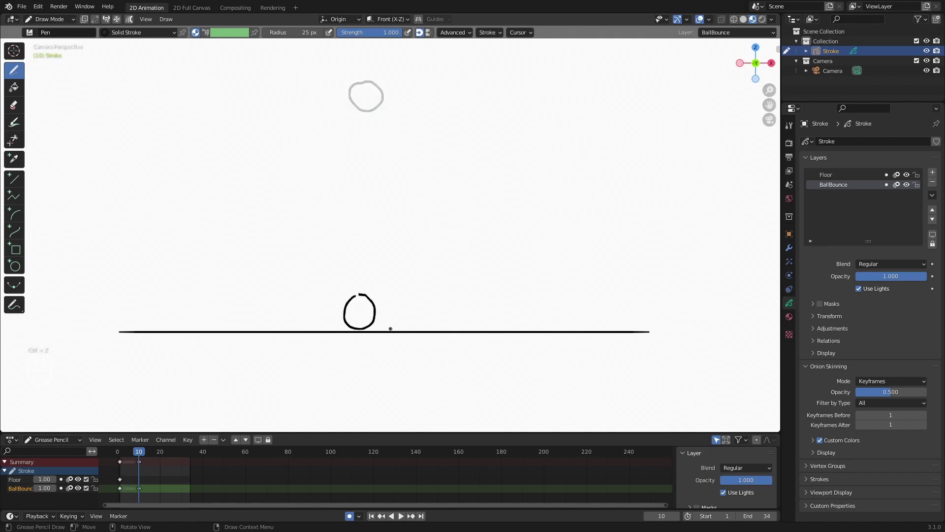
alt+scroll(380, 322, up, 1)
alt+scroll(379, 322, down, 1)
alt+scroll(379, 322, up, 1)
alt+scroll(378, 322, down, 1)
alt+scroll(376, 321, up, 1)
alt+scroll(375, 321, down, 1)
alt+scroll(370, 319, up, 1)
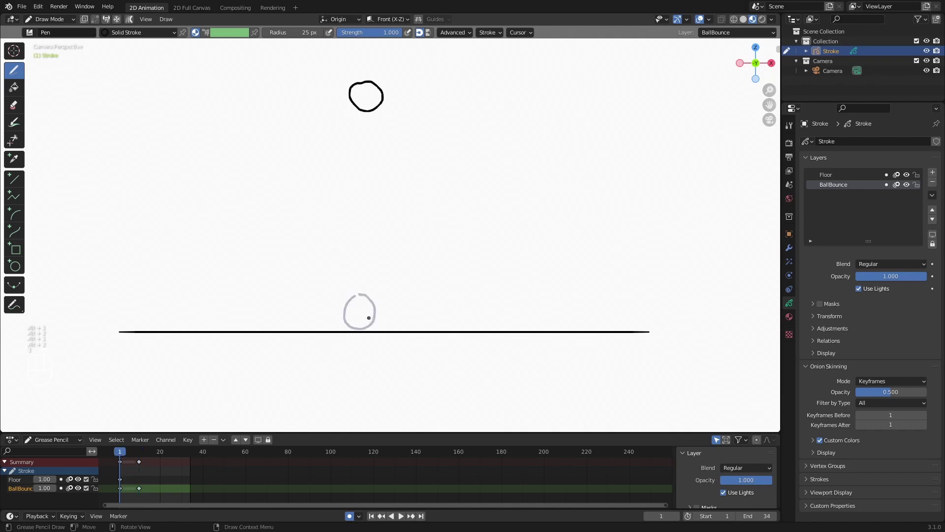
Use the Interpolate tool to create an in-between ball on frame 2 just below the first one, and compare both frames
alt+scroll(22, 284, down, 1)
click(14, 286)
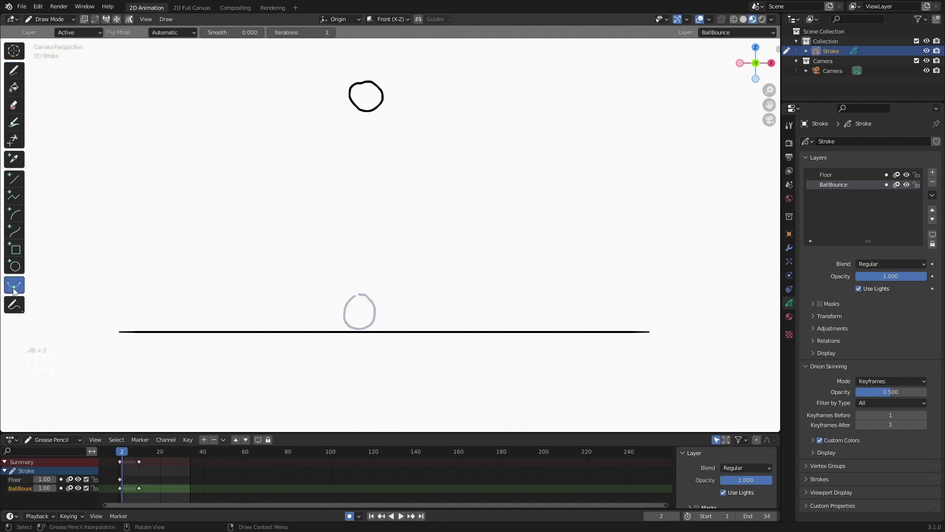
drag(146, 269, 170, 267)
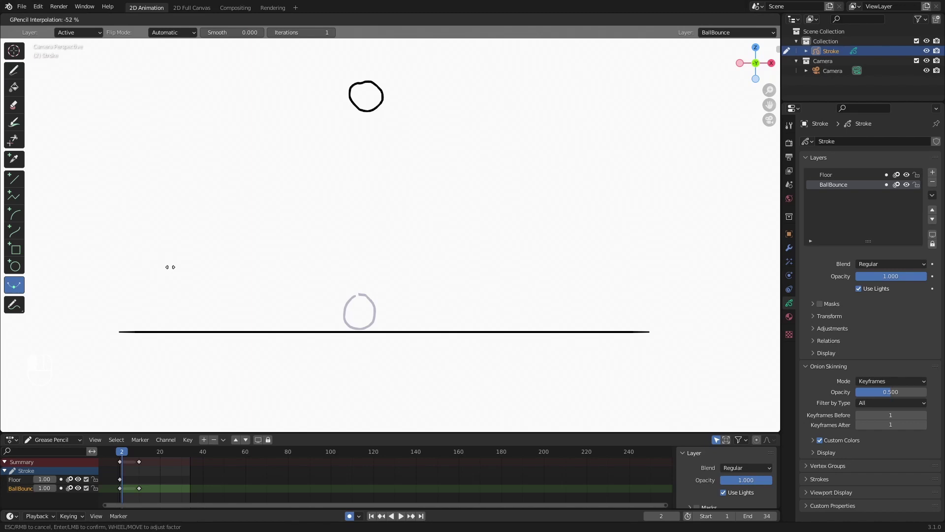
drag(242, 272, 361, 386)
click(362, 383)
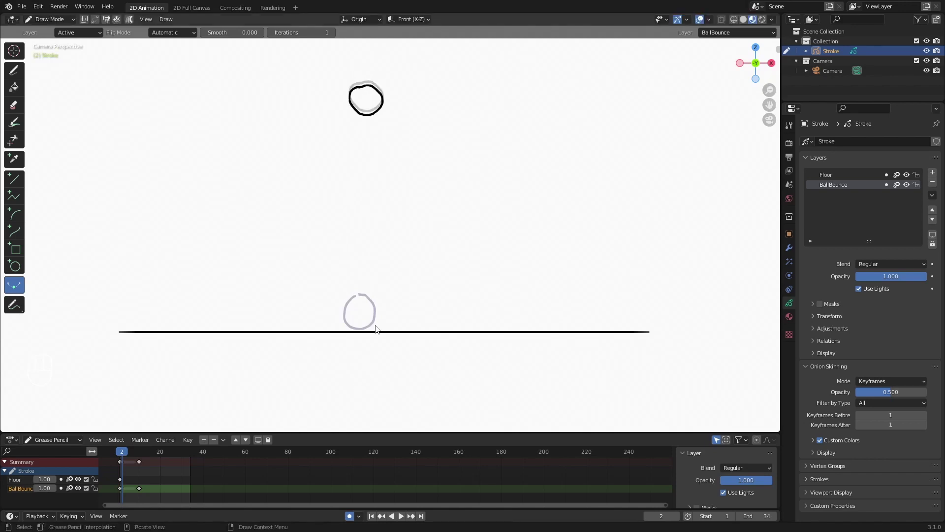
key(alt+1)
key(alt+2)
key(alt+1)
key(alt+2)
Interpolate in-between balls on frames 3, 4 and 5, each slightly lower than the one before
key(alt+2)
key(ctrl+e)
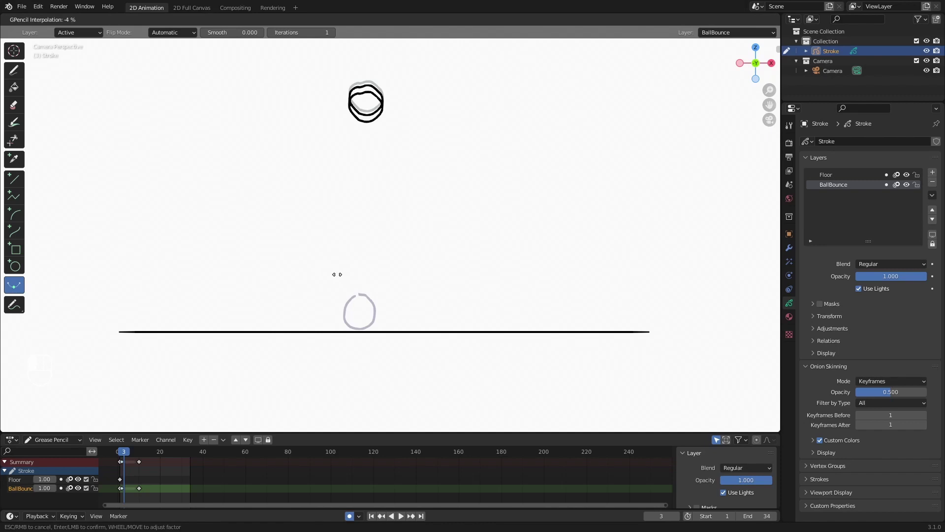
click(342, 273)
key(alt+2)
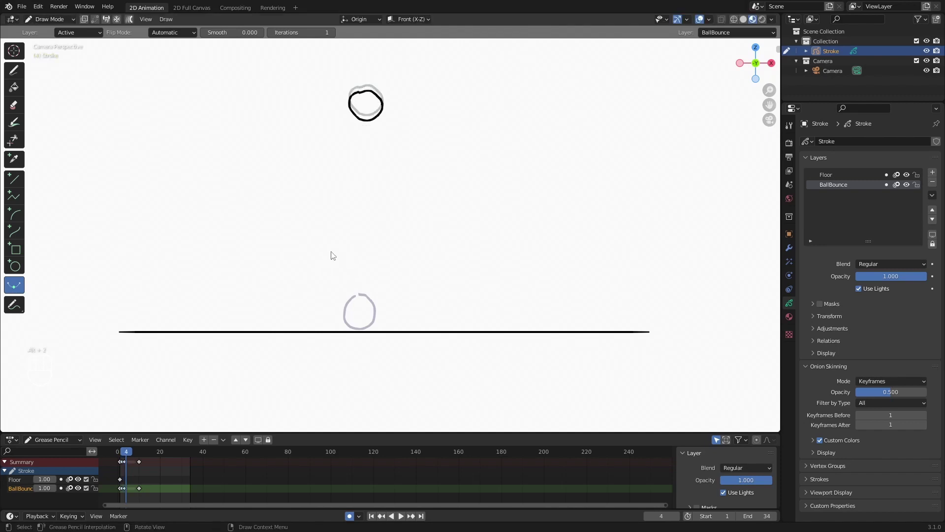
key(ctrl+e)
click(314, 237)
key(alt+2)
key(ctrl+e)
click(299, 236)
Interpolate in-between balls on frames 6 and 7, continuing the ball's gradual descent
key(alt+2)
key(ctrl+e)
click(286, 234)
key(alt+2)
key(ctrl+e)
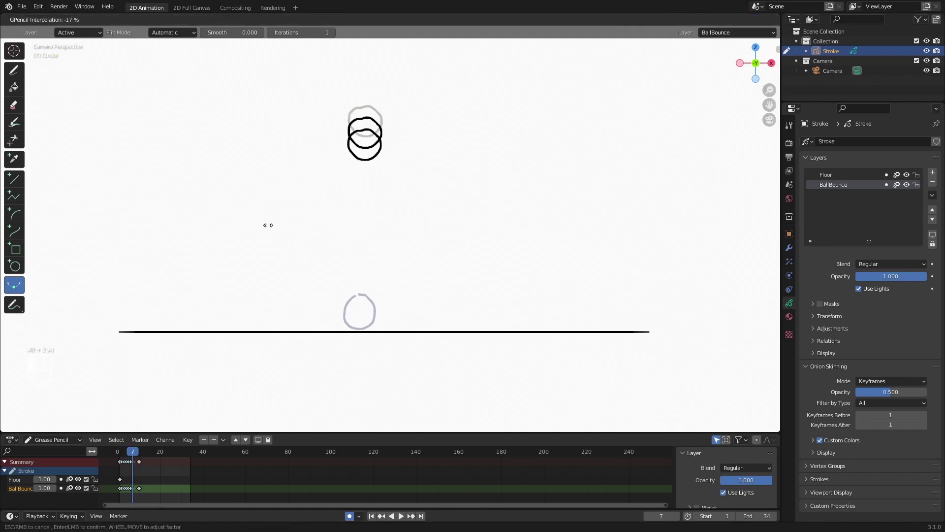
click(268, 225)
Interpolate in-between balls on frames 8 and 9 with wider spacing so the fall accelerates toward the floor
key(alt+2)
key(ctrl+e)
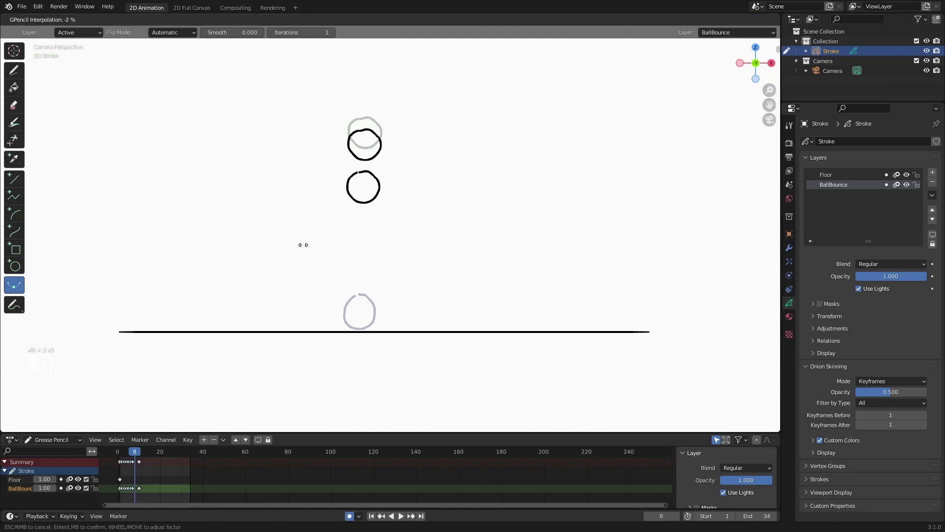
click(304, 250)
key(alt+2)
key(ctrl+e)
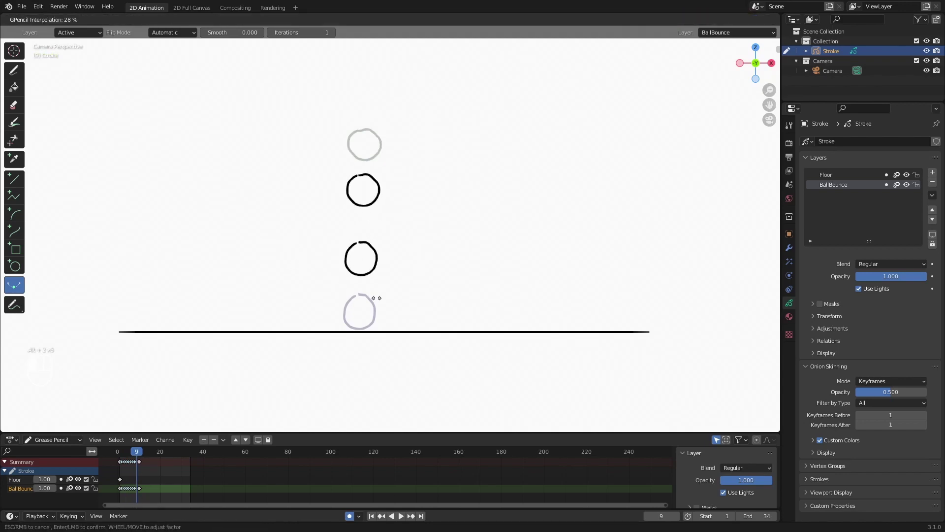
click(376, 298)
Step through the interpolated fall between frames 10 and 1 and play it back to check the timing
key(alt+2)
key(alt+1)
key(alt+1)
key(alt+1)
key(alt+1)
key(alt+1)
key(alt+1)
key(alt+1)
key(alt+1)
key(alt+1)
key(alt+2)
key(alt+1)
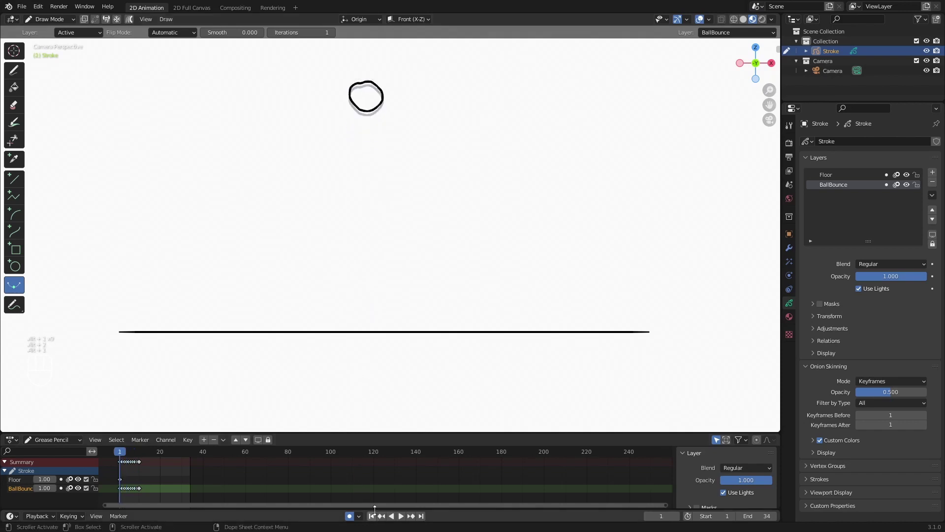
click(400, 517)
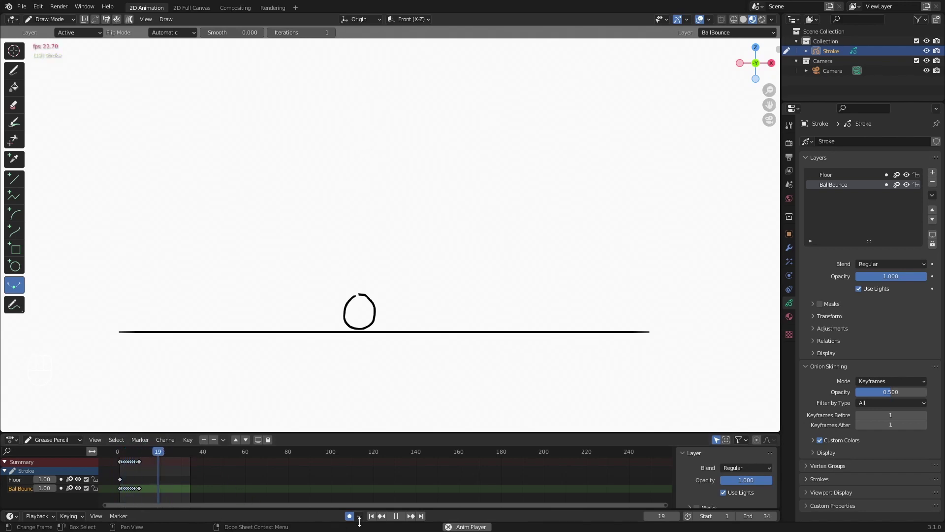
drag(187, 457, 160, 451)
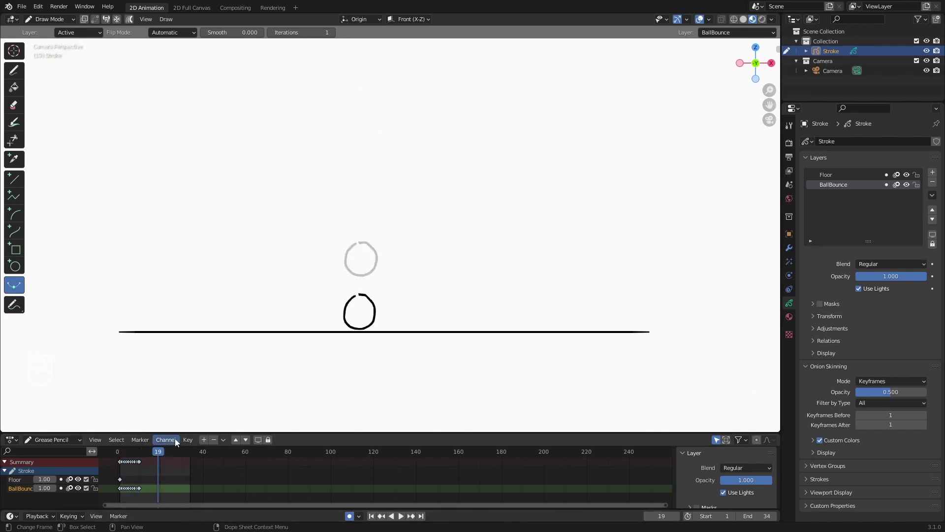
Draw a freehand ball high above the floor on frame 20 as the top of the rebound
click(364, 117)
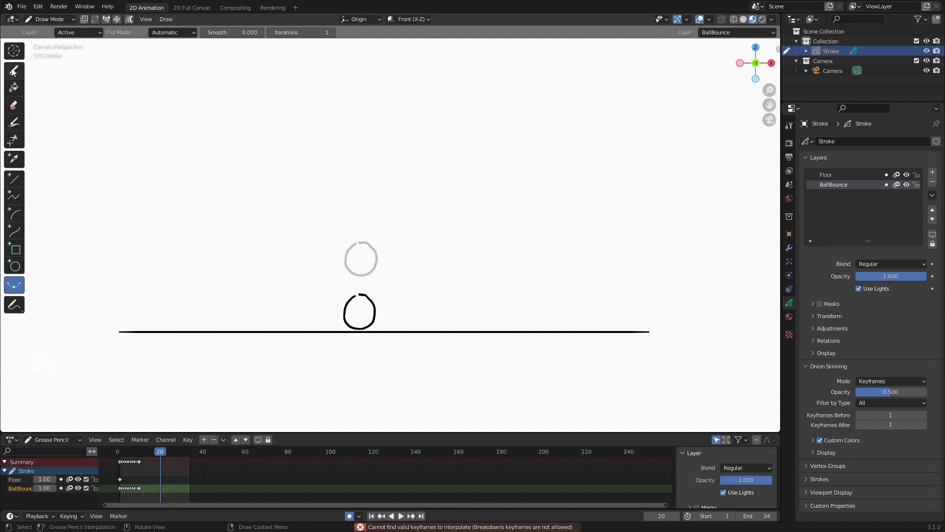
click(14, 71)
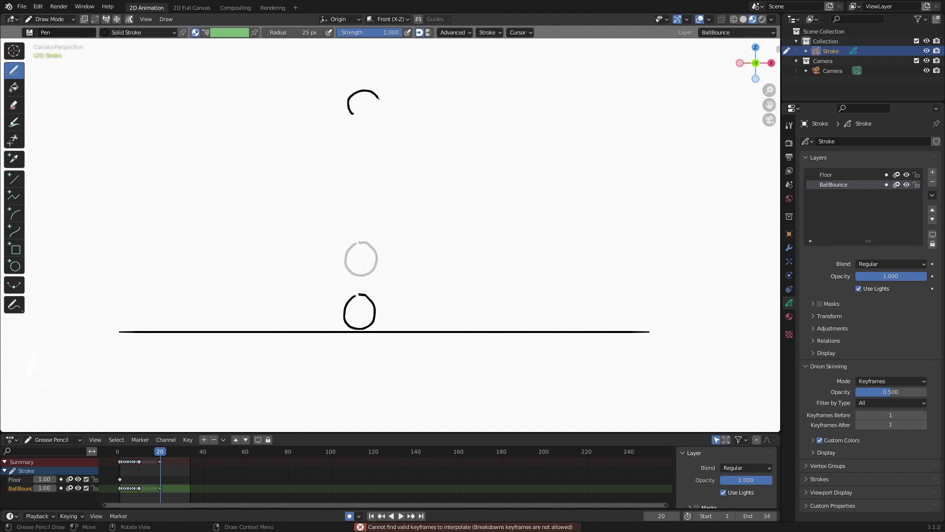
key(ctrl+z)
key(ctrl+z)
key(ctrl+z)
key(ctrl+z)
key(ctrl+z)
key(ctrl+z)
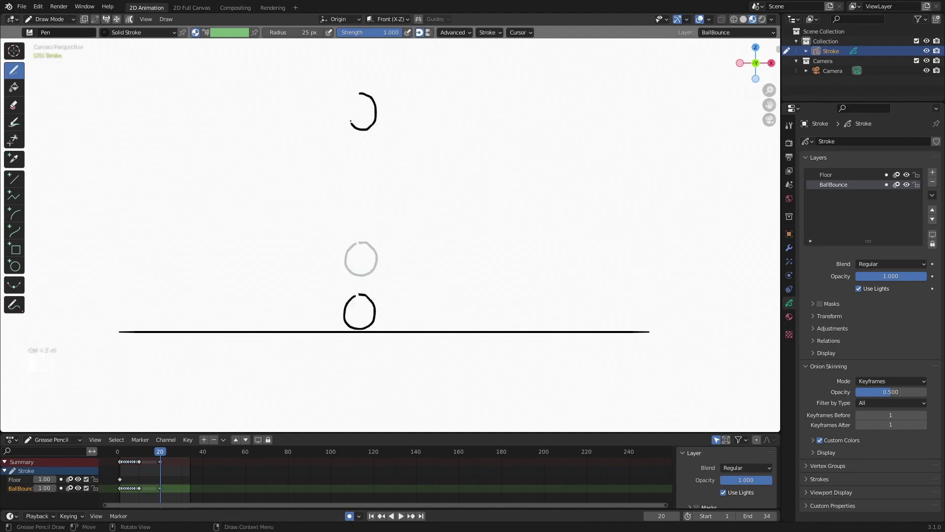
drag(350, 120, 373, 97)
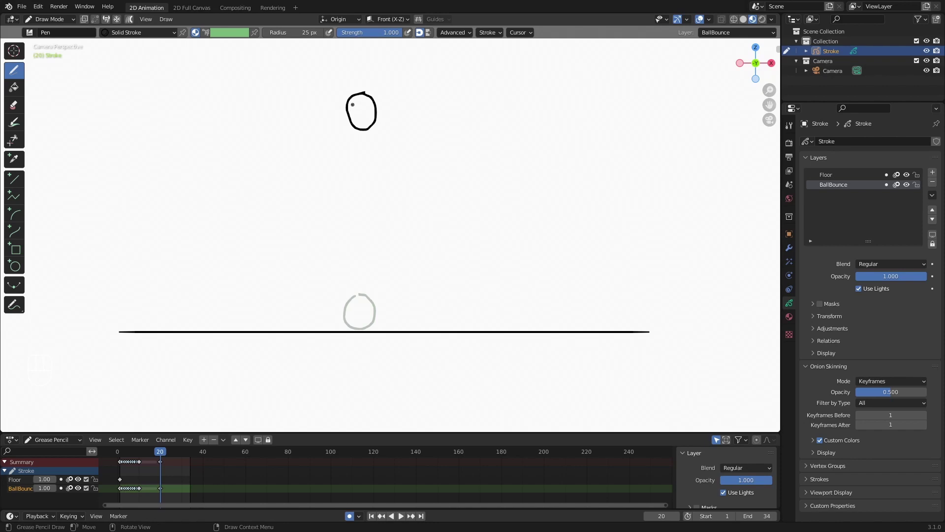
Try to interpolate an in-between ball on frame 11 between the floor contact on frame 10 and the high ball on frame 20
alt+scroll(350, 108, up, 10)
alt+scroll(329, 116, down, 1)
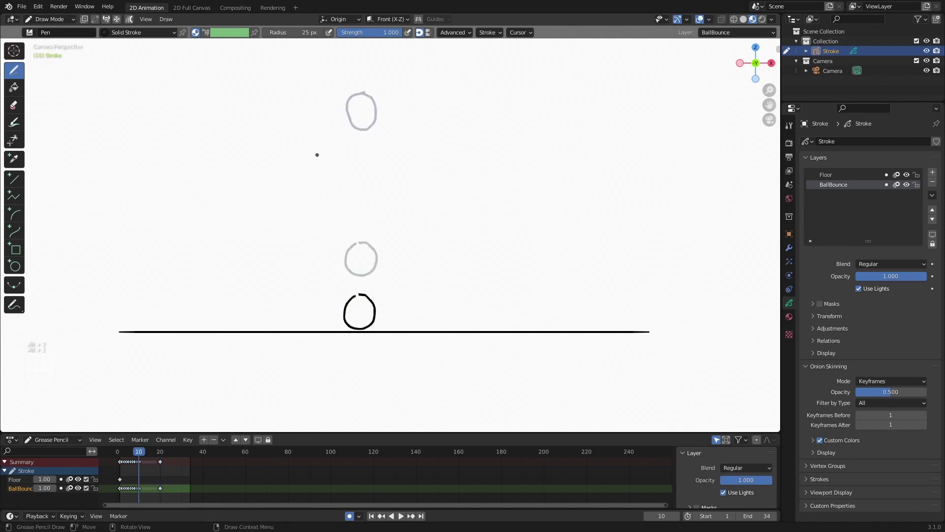
alt+scroll(317, 154, down, 10)
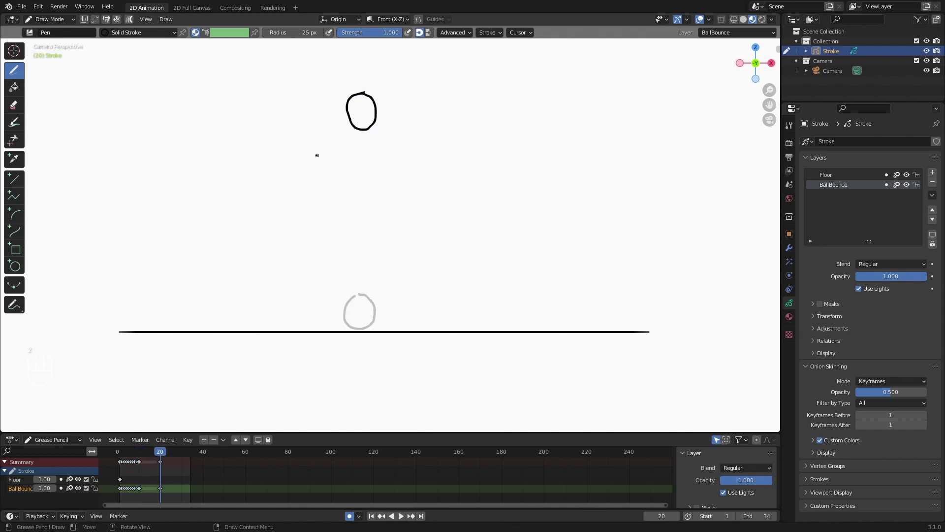
alt+scroll(317, 155, up, 10)
alt+scroll(105, 280, down, 1)
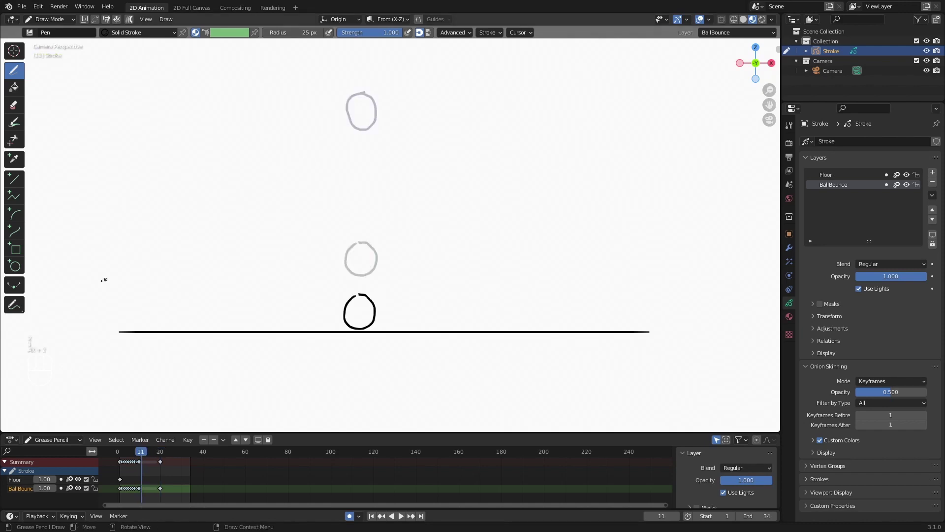
click(14, 285)
mouse_move(241, 260)
mouse_down()
mouse_move(473, 240)
mouse_move(575, 249)
mouse_move(451, 236)
mouse_move(377, 249)
mouse_move(544, 234)
mouse_move(416, 226)
mouse_move(468, 228)
mouse_up()
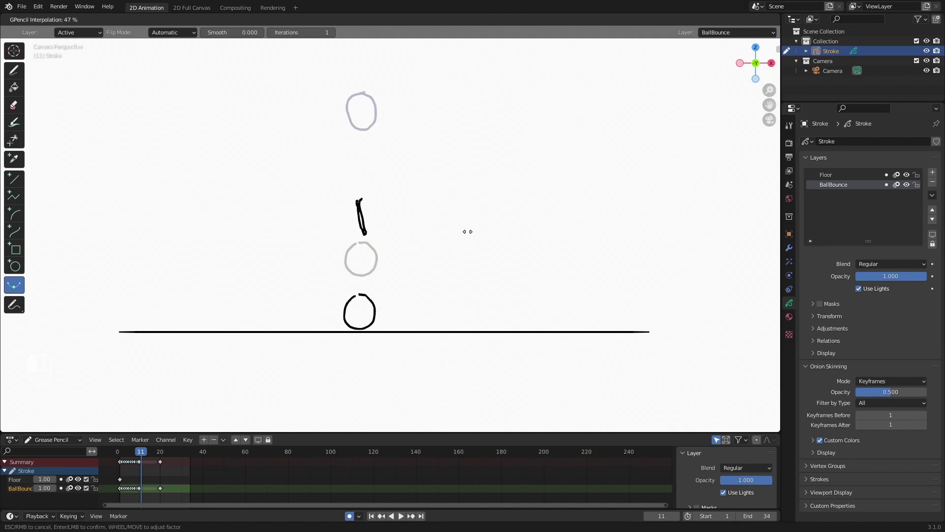
drag(431, 231, 391, 236)
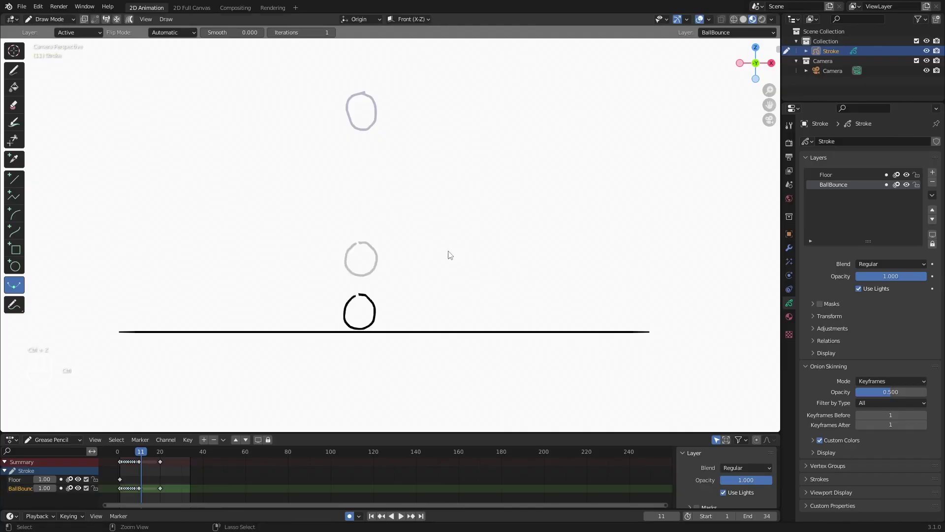
Undo the frame 11 interpolation and remove the ball drawn on frame 20
key(ctrl+z)
key(ctrl+z)
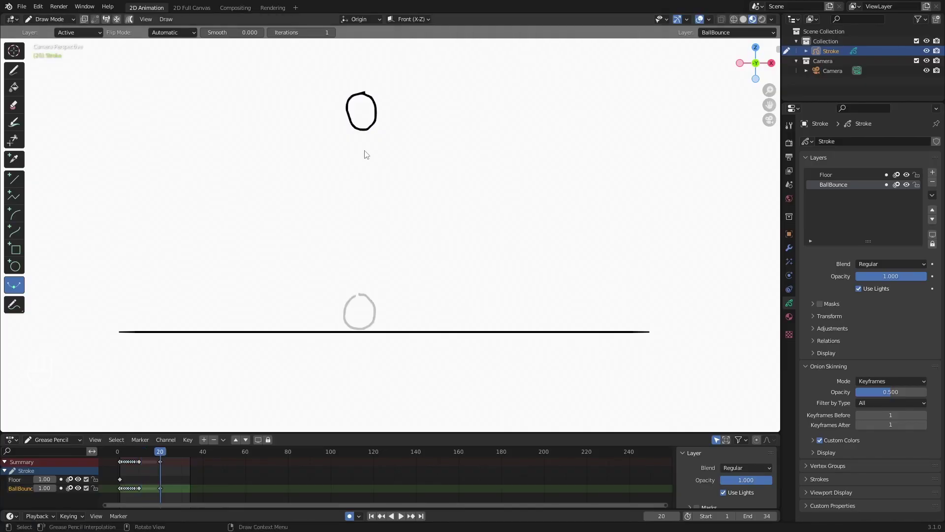
key(ctrl+z)
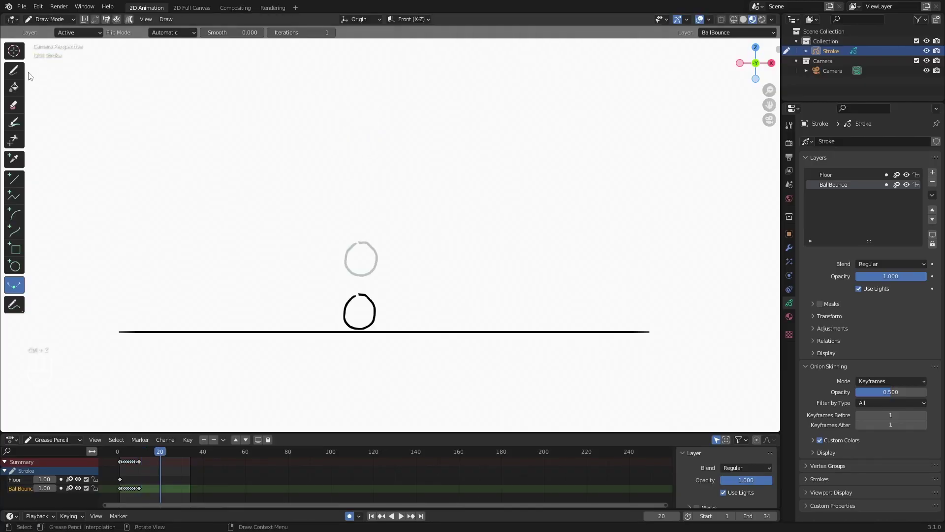
Redraw the high ball on frame 20 with the Draw tool, running the stroke in the opposite direction
click(14, 70)
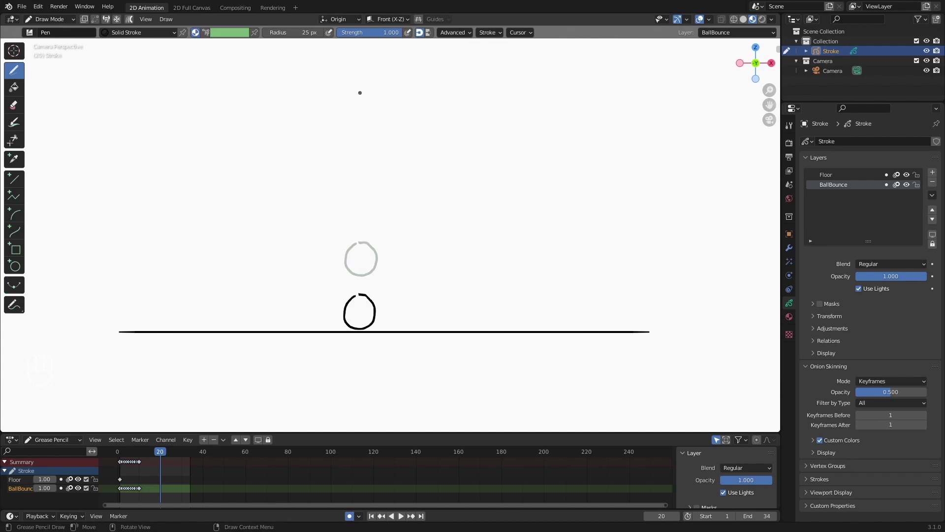
drag(369, 92, 369, 93)
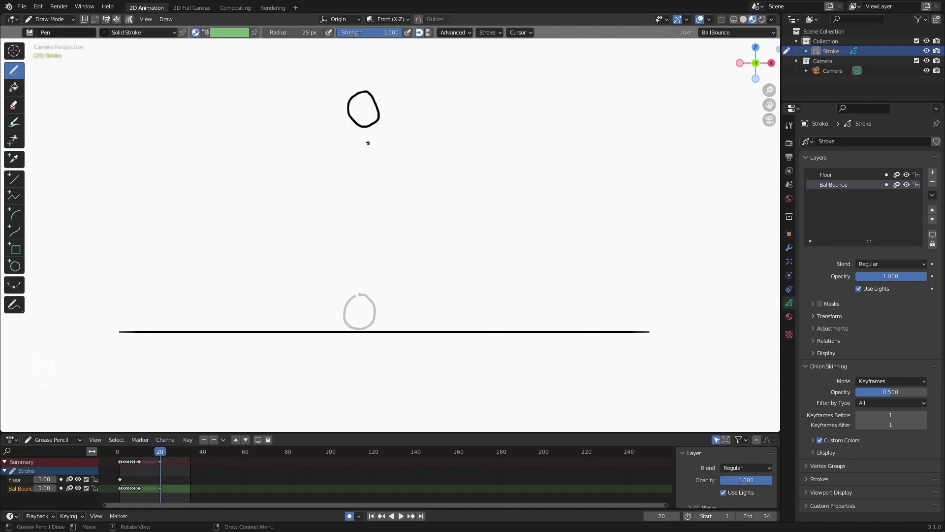
Interpolate in-between balls on frames 11 through 17 so the ball rises from the floor toward the frame 20 drawing
alt+scroll(351, 121, up, 10)
click(14, 285)
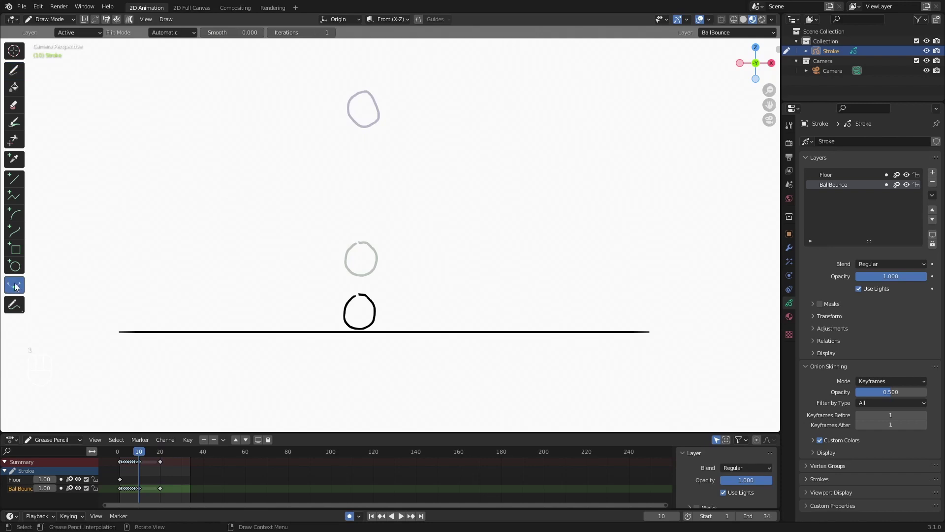
alt+scroll(414, 221, down, 1)
drag(405, 219, 474, 241)
alt+scroll(443, 294, down, 1)
alt+scroll(471, 277, down, 1)
alt+scroll(481, 257, down, 1)
alt+scroll(500, 249, down, 1)
alt+scroll(492, 242, down, 1)
alt+scroll(482, 246, down, 1)
Play back the animation to check the timing of the fall and rebound
key(space)
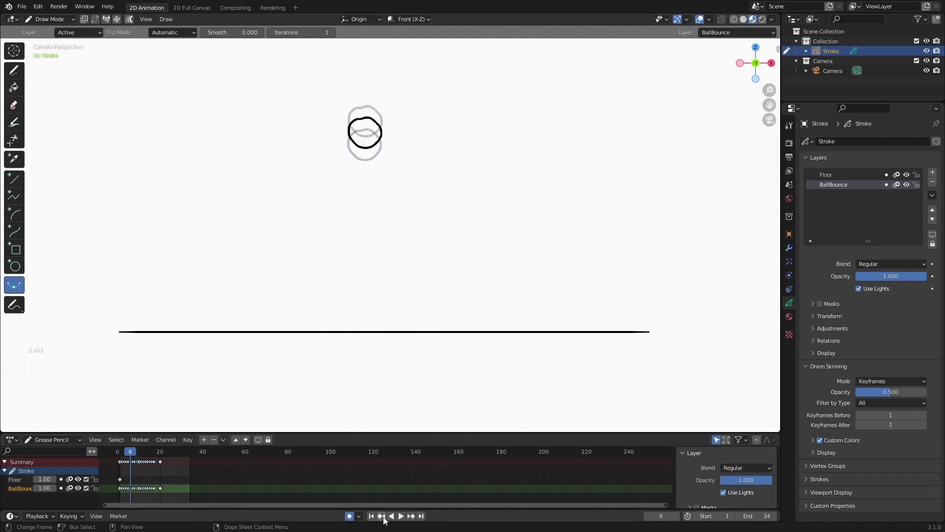
key(space)
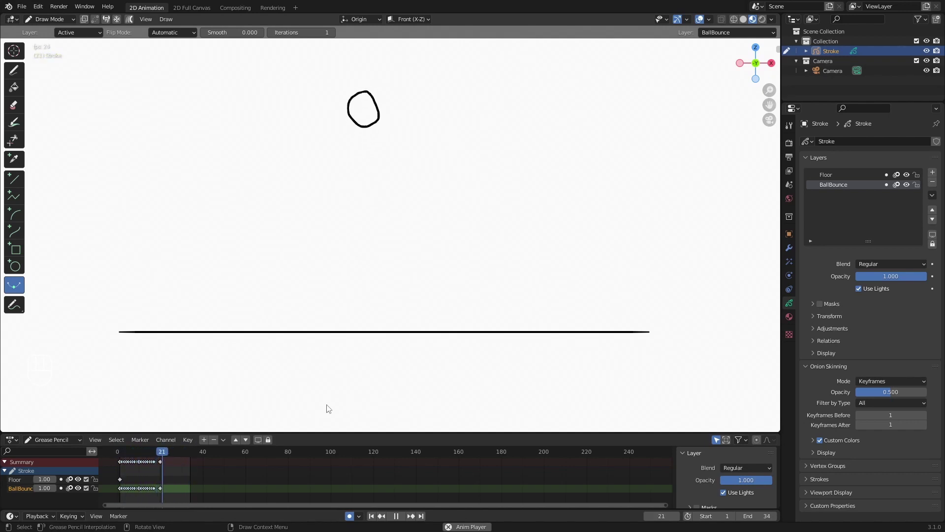
key(space)
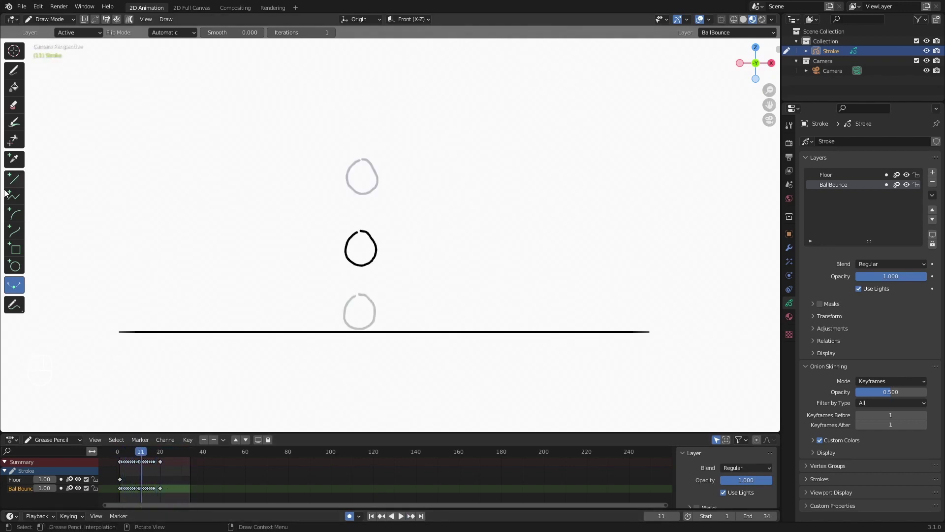
Draw an ellipse and a perfectly round circle with the Circle tool beside the ball on frame 11
click(14, 267)
drag(403, 232, 453, 277)
mouse_move(443, 164)
shift+mouse_down()
mouse_move(503, 211)
mouse_move(491, 212)
shift+mouse_up()
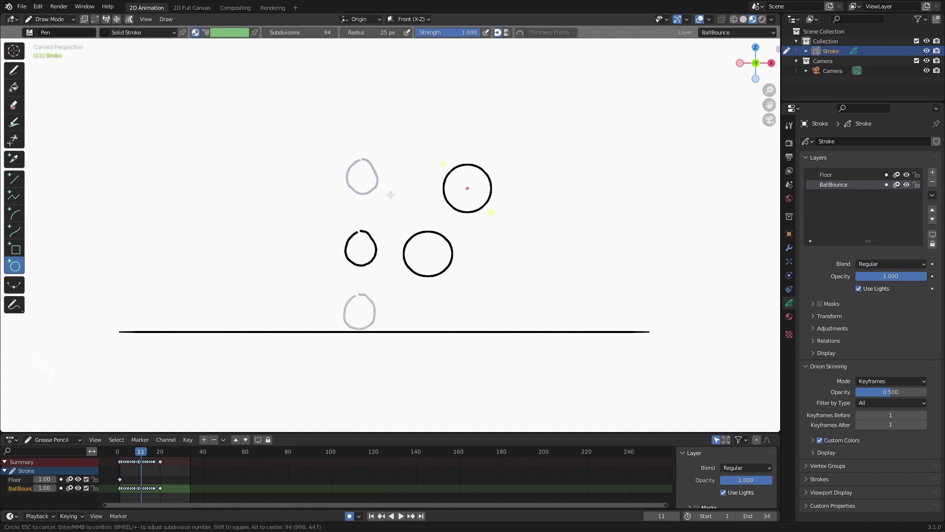